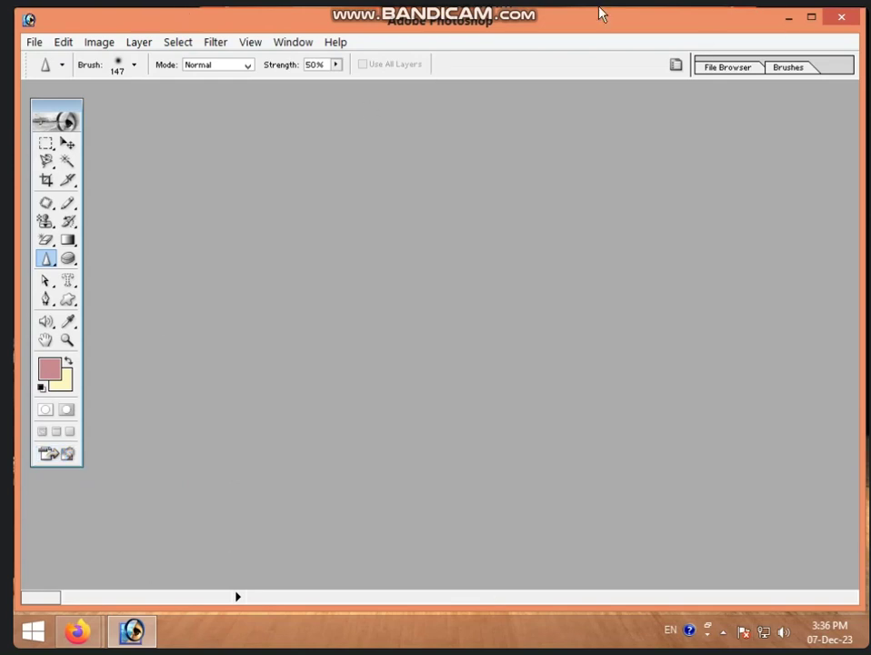
Step: Switch from Photoshop to the Windows desktop and refresh it
click(795, 21)
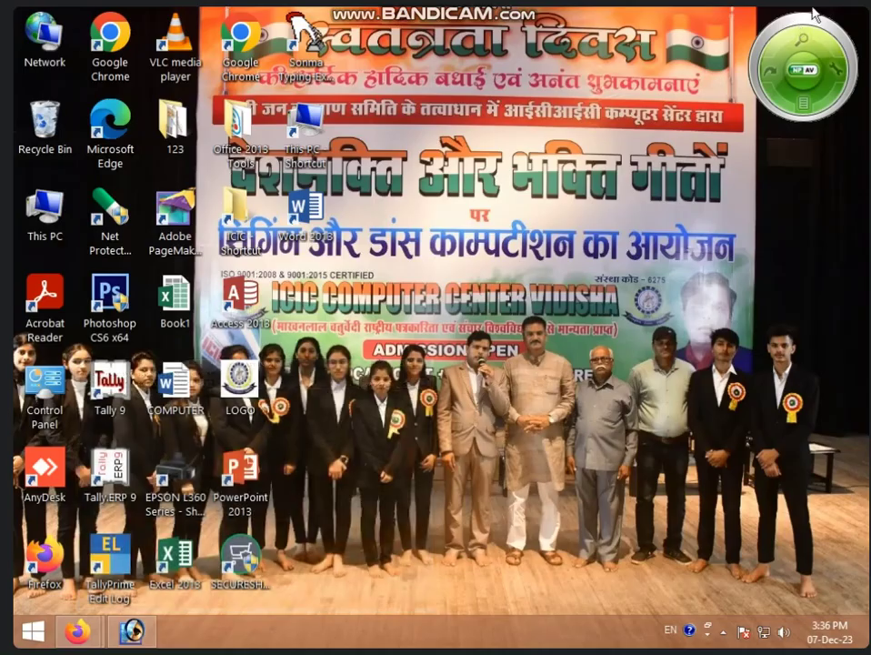
right_click(486, 199)
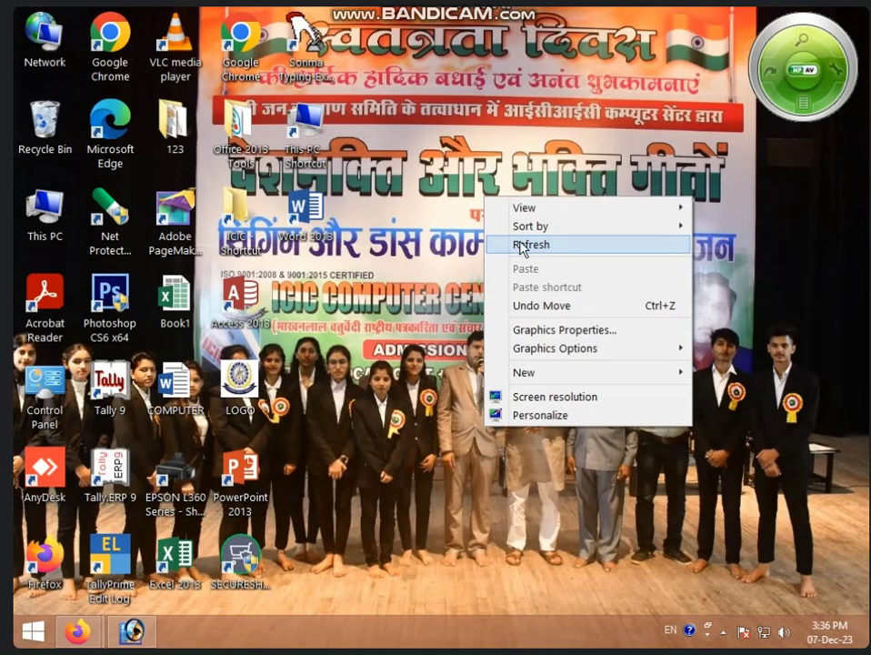
click(515, 246)
right_click(452, 255)
click(491, 300)
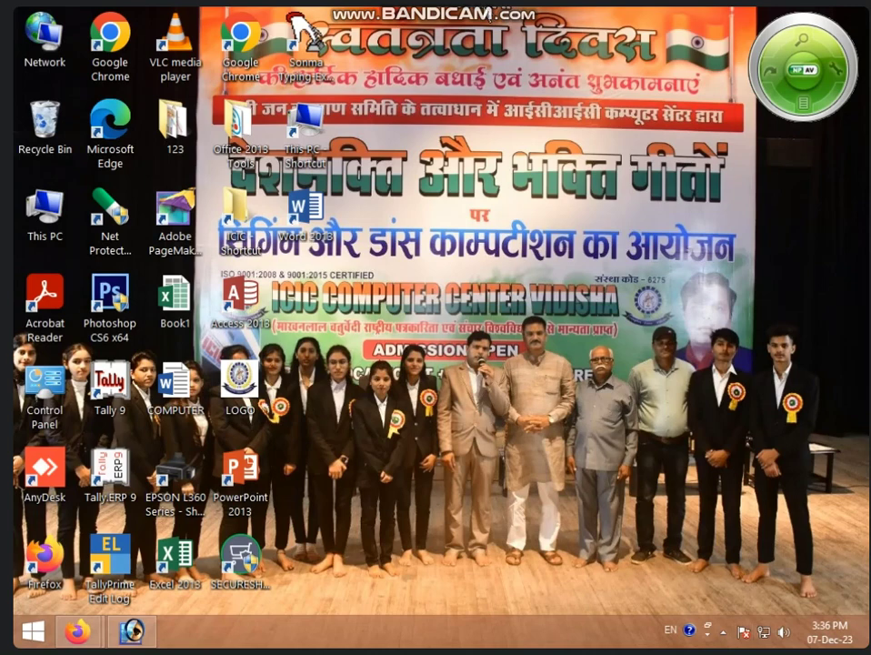
Step: Switch to File Explorer, display Local Disk (F:) with large thumbnails, and open its WALLPAPER folder
double_click(27, 216)
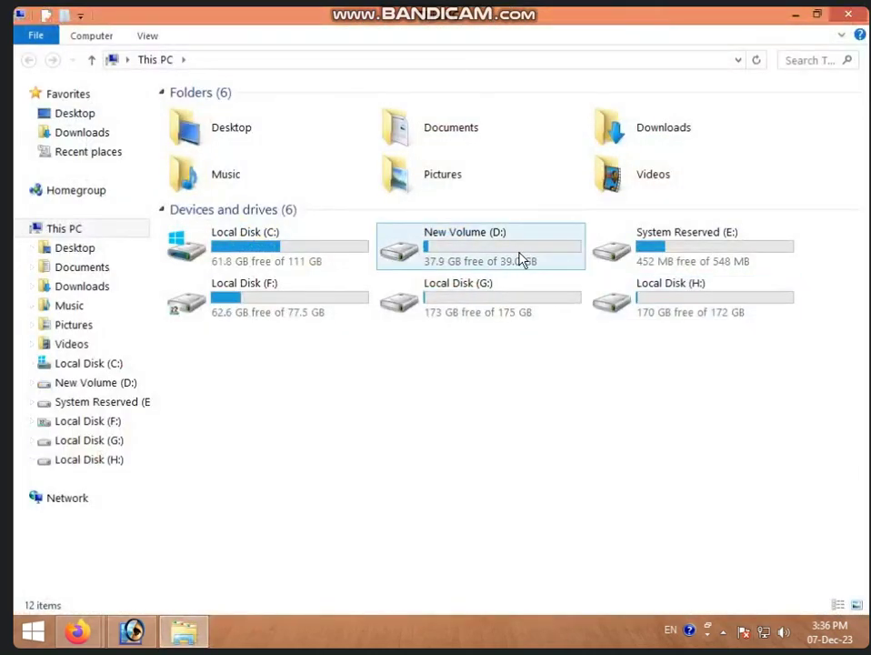
mouse_move(501, 253)
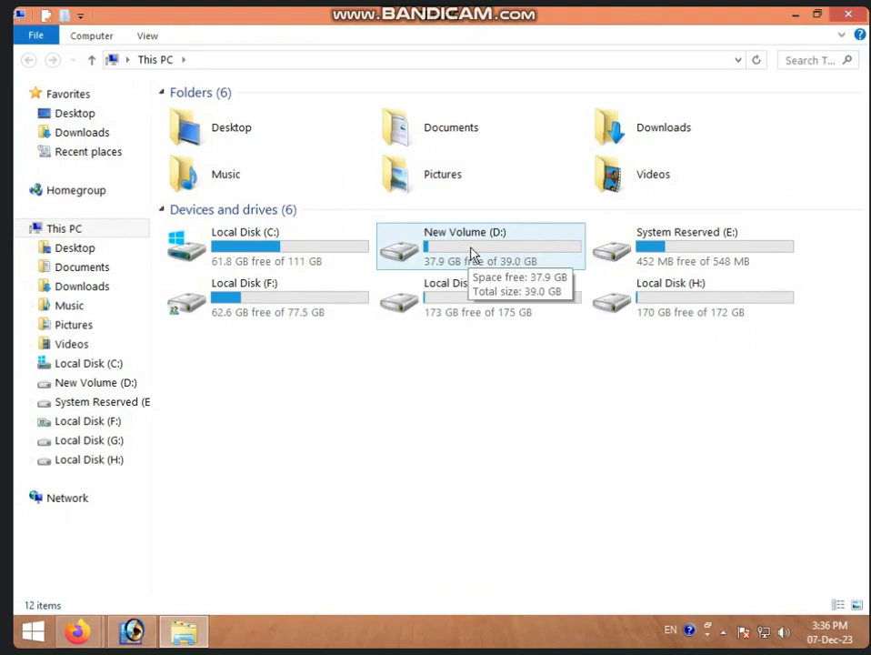
click(682, 210)
click(301, 295)
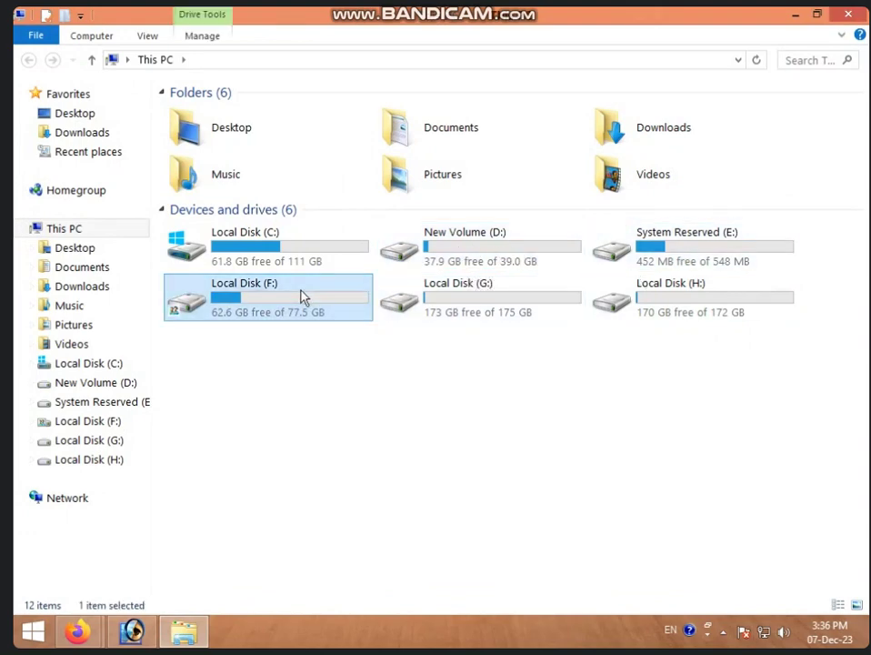
double_click(301, 295)
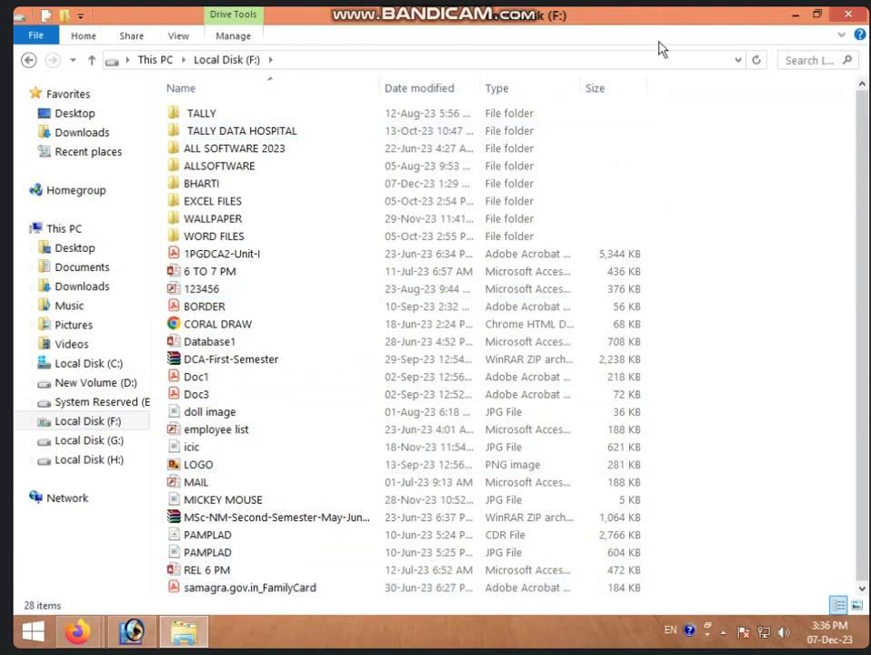
click(855, 608)
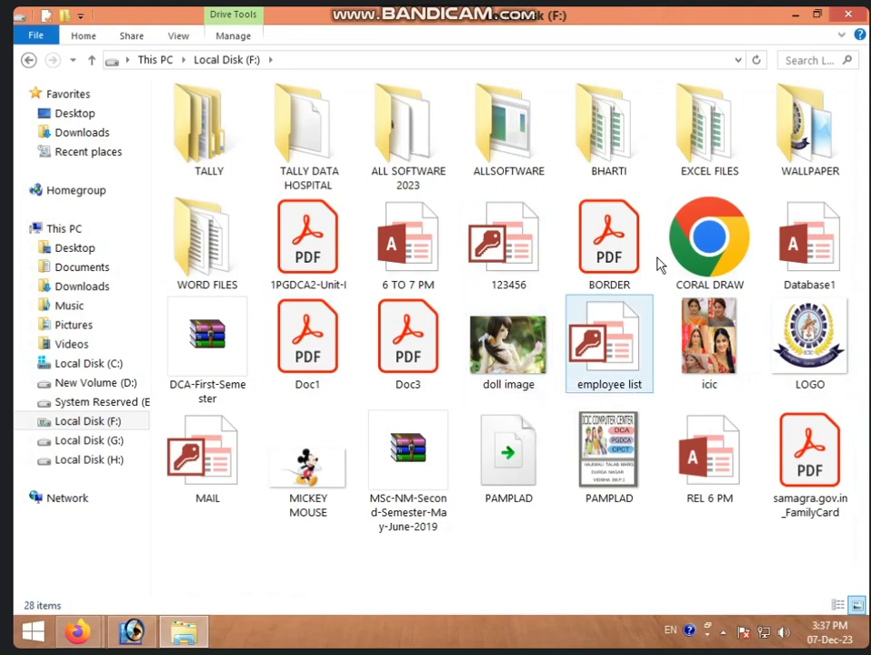
click(817, 164)
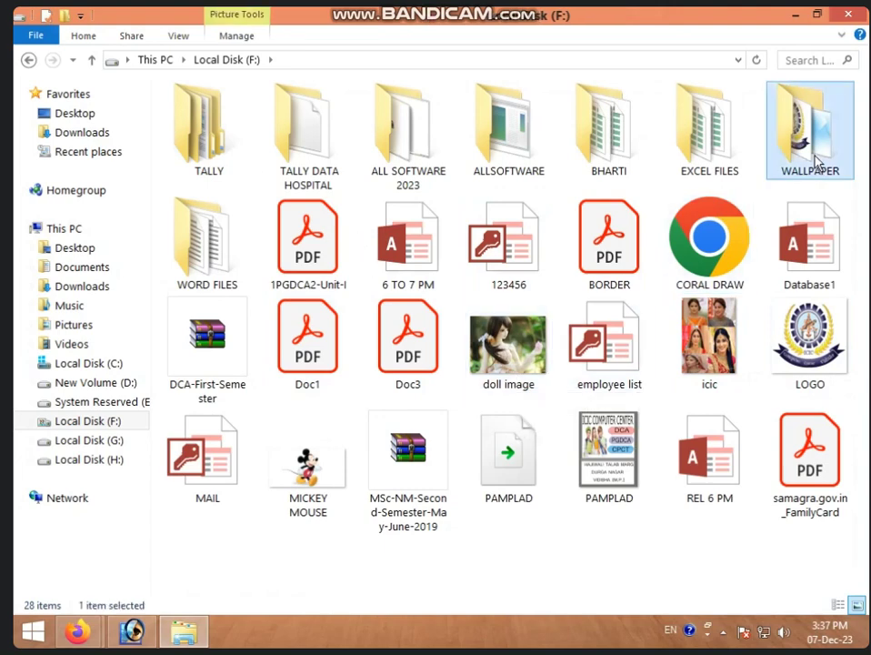
double_click(817, 163)
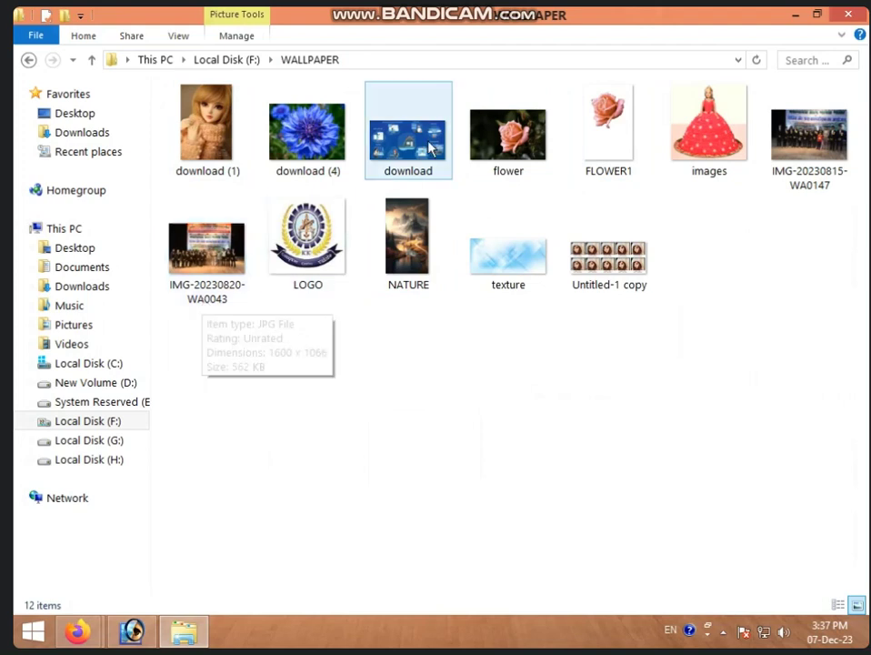
Step: Check the size of the "images" JPG file in its properties, keeping the thumbnails in view, and close the properties
click(720, 145)
right_click(719, 145)
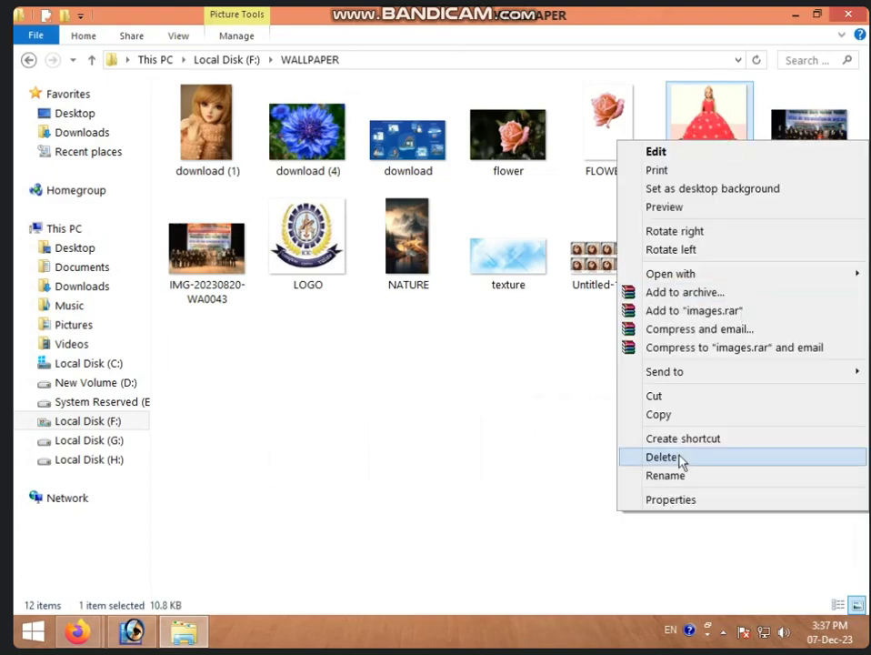
click(663, 503)
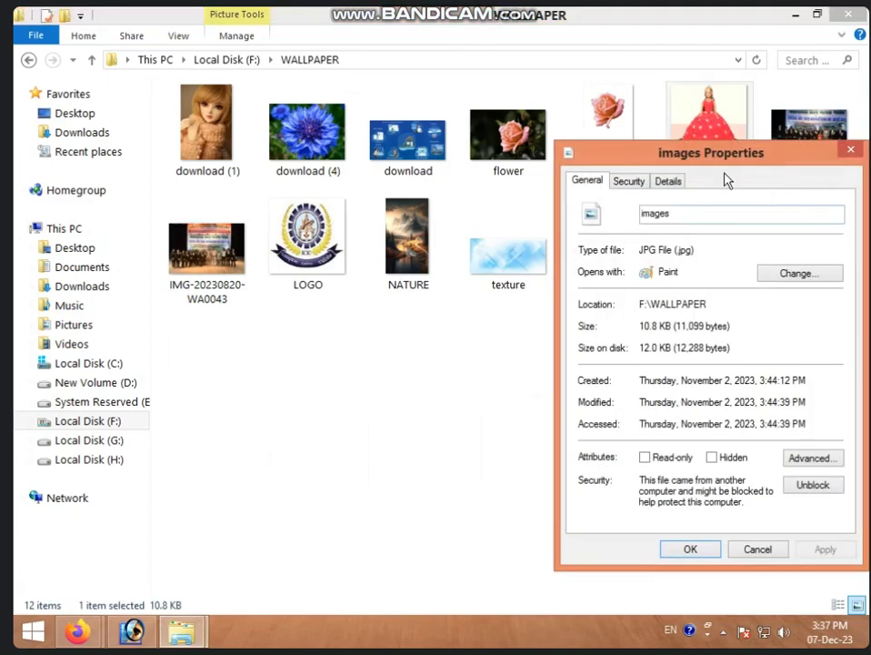
drag(714, 155, 311, 89)
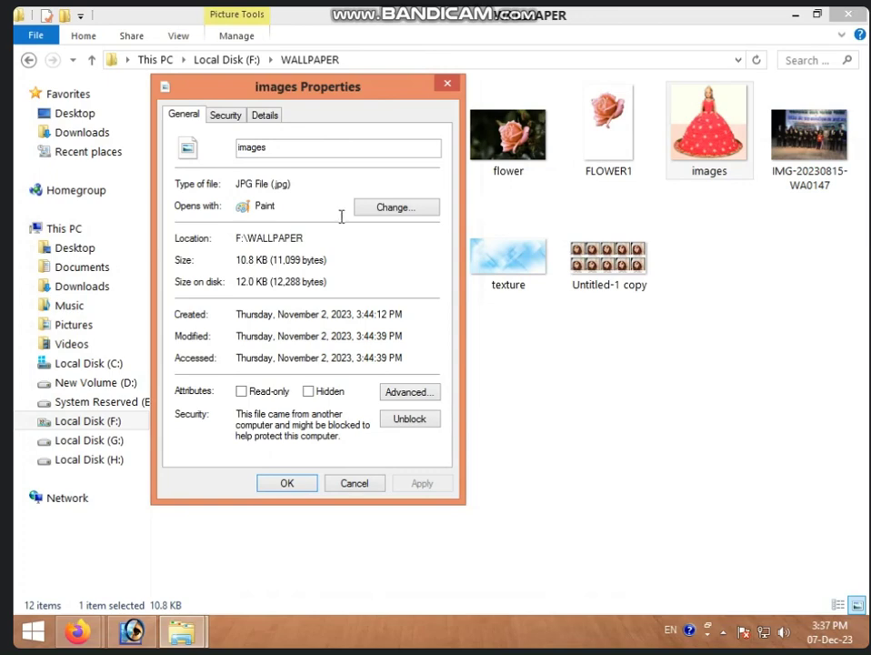
click(449, 83)
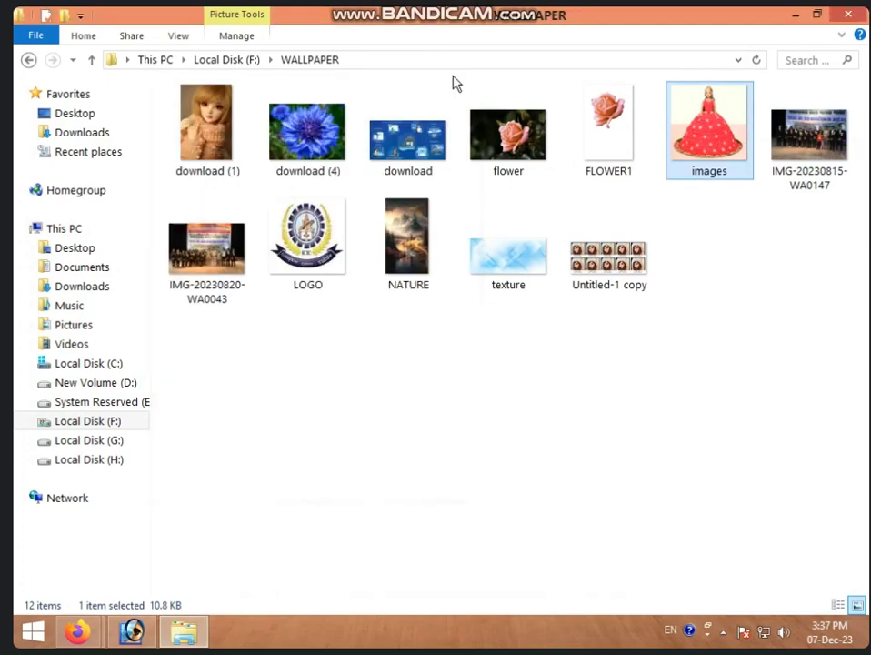
Step: Switch to Photoshop and browse for a file to open in the WALLPAPER folder on Local Disk (F:), using medium icons
click(132, 633)
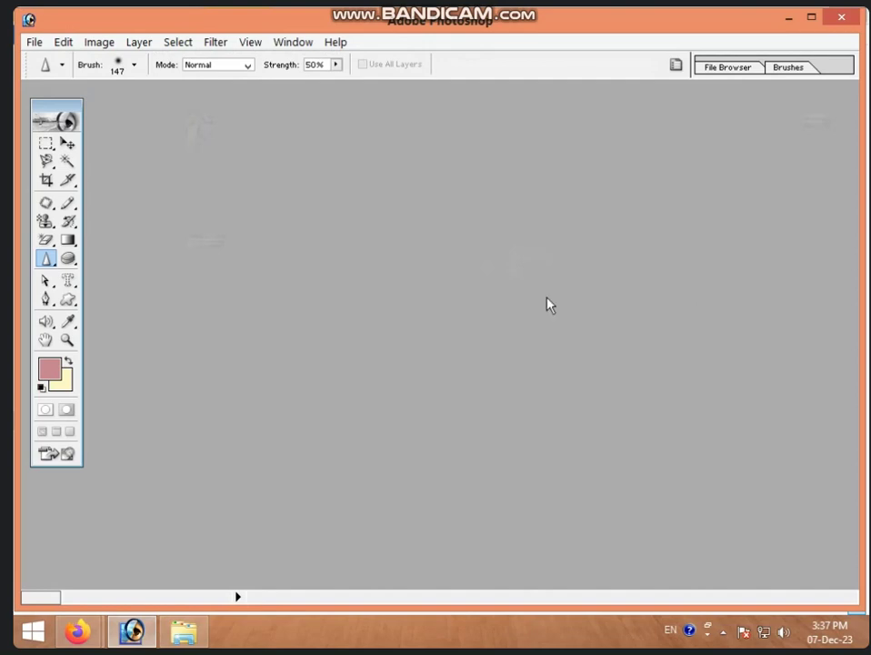
click(33, 43)
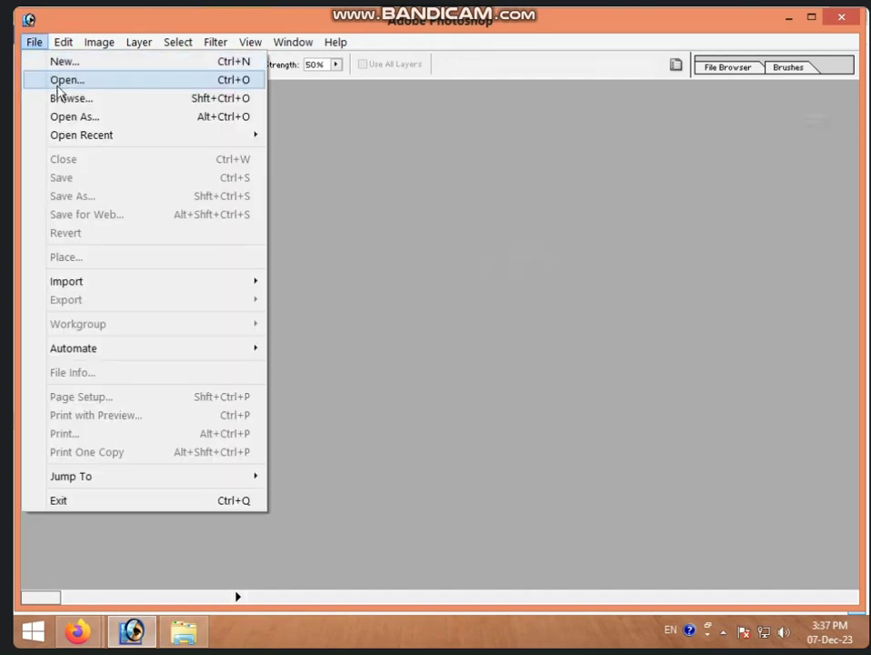
click(51, 79)
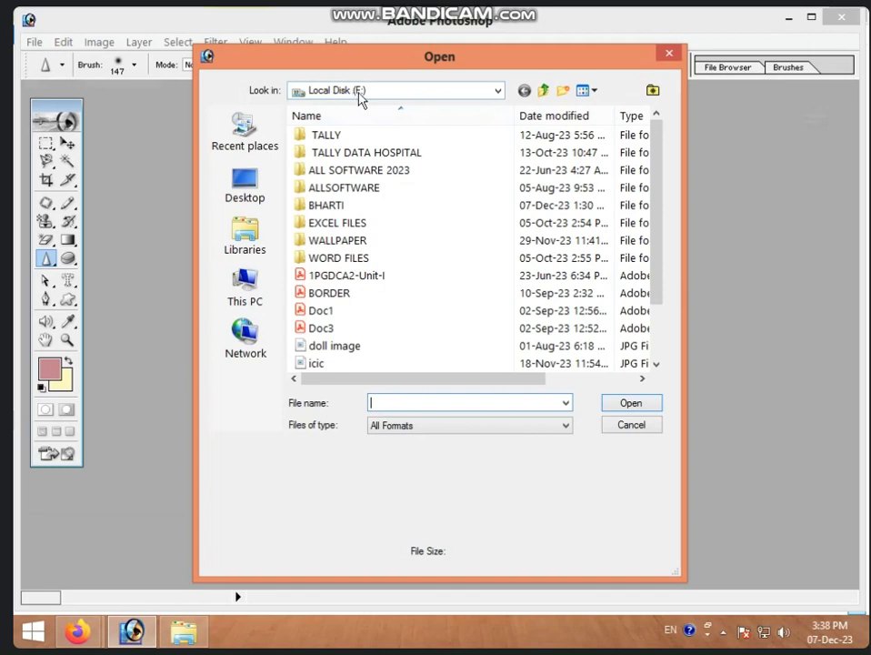
click(248, 298)
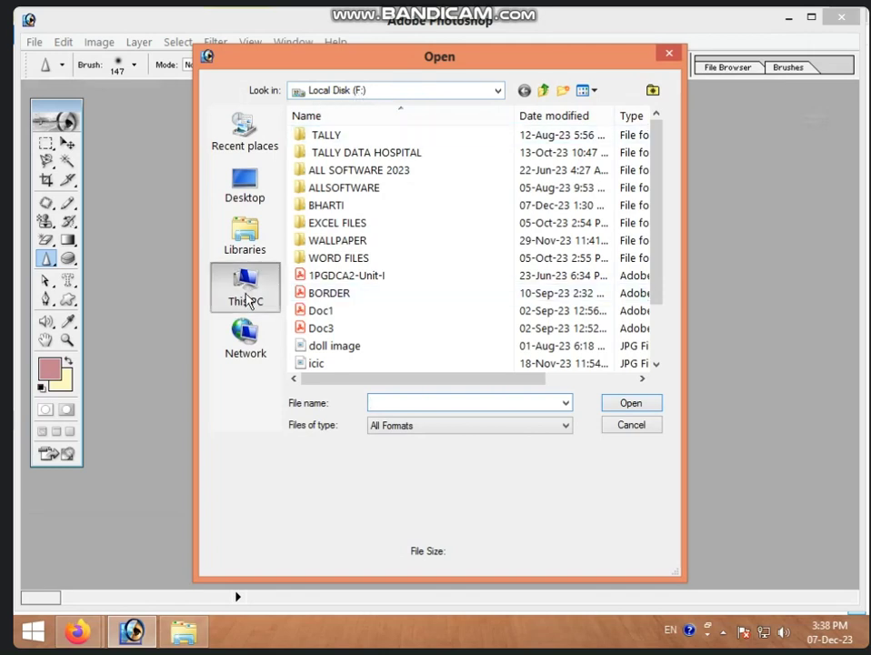
click(413, 327)
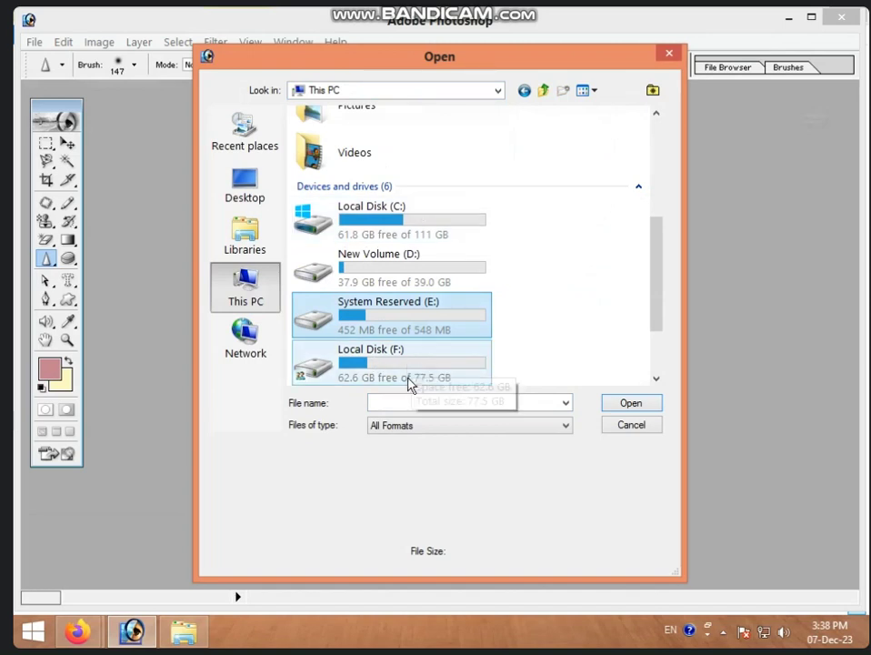
double_click(369, 362)
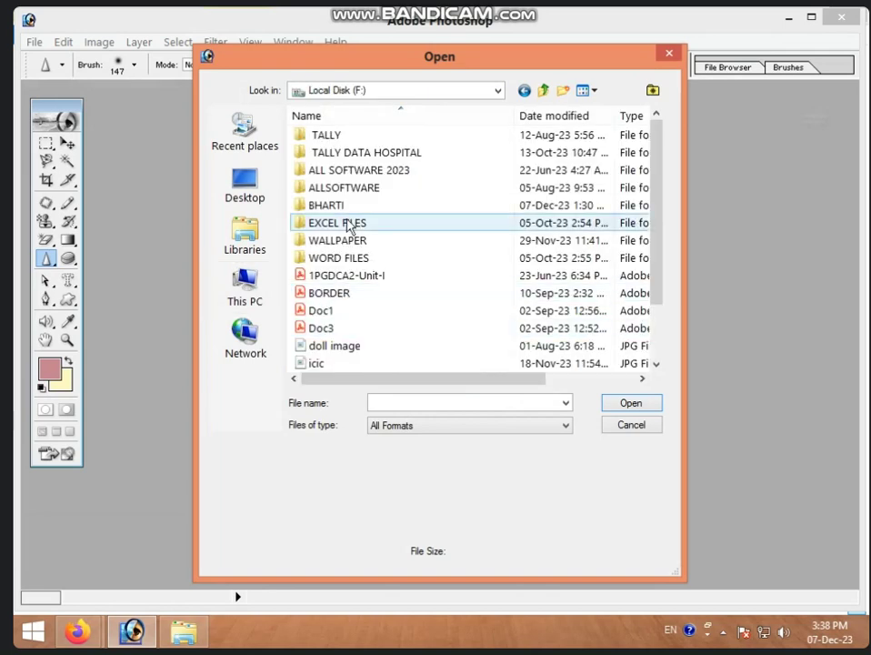
click(597, 91)
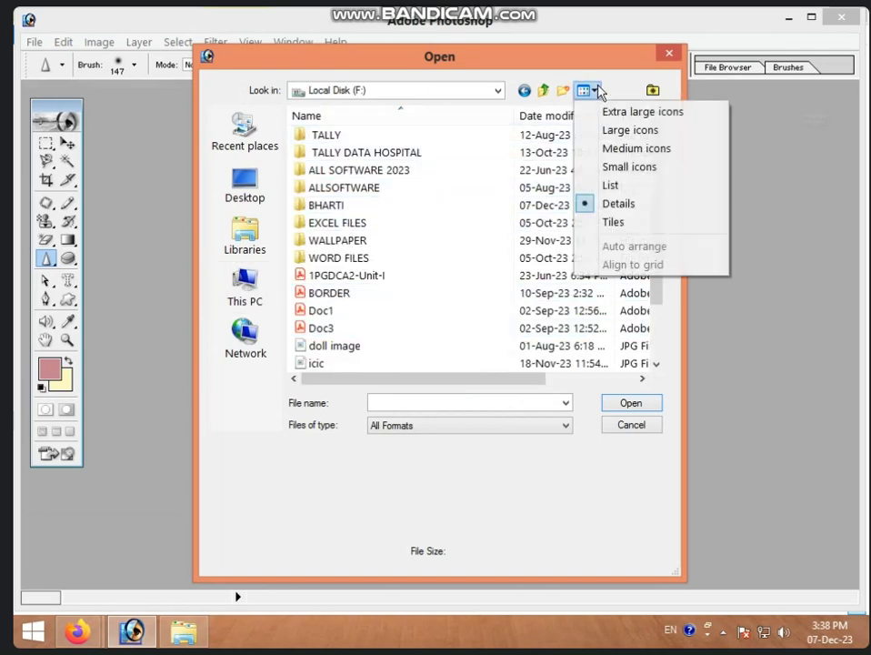
click(625, 150)
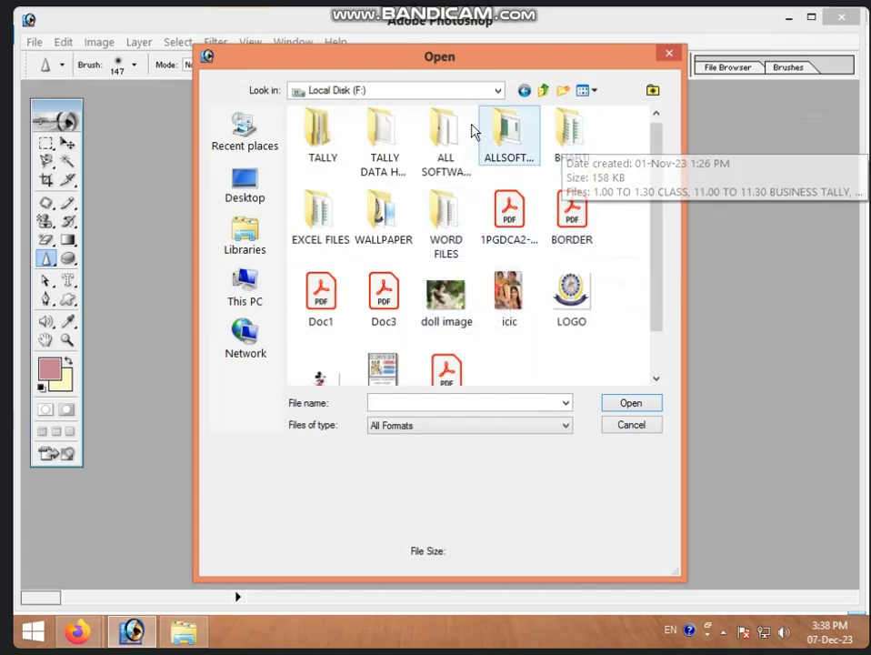
double_click(383, 239)
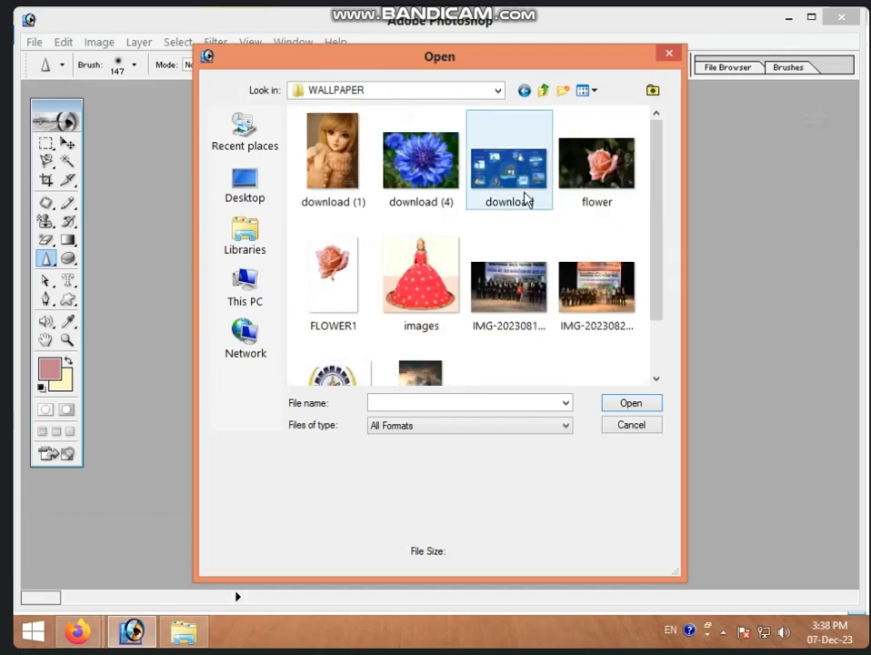
Step: Examine the properties and dimensions of the "images" file from within the Open dialog
right_click(428, 311)
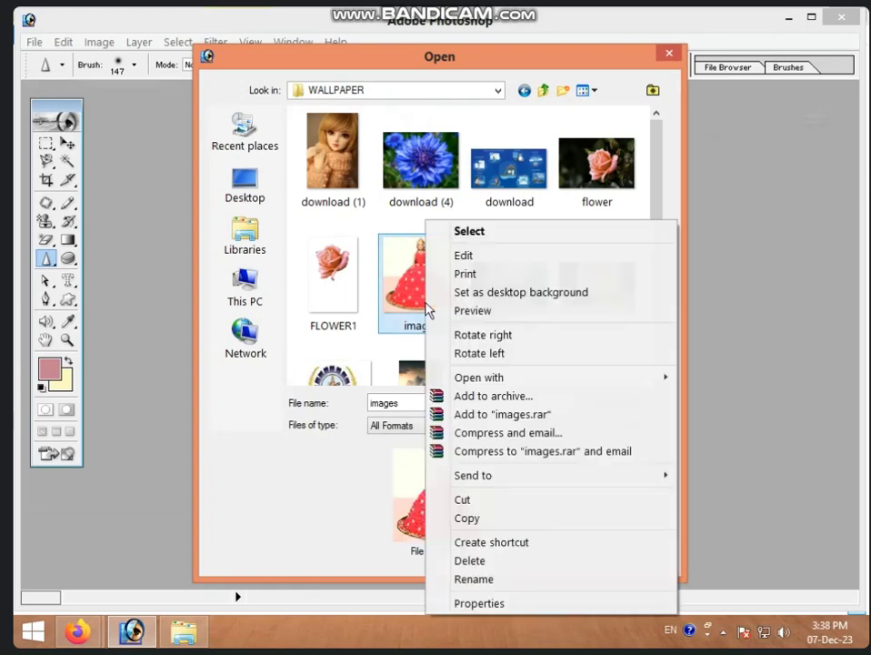
click(470, 606)
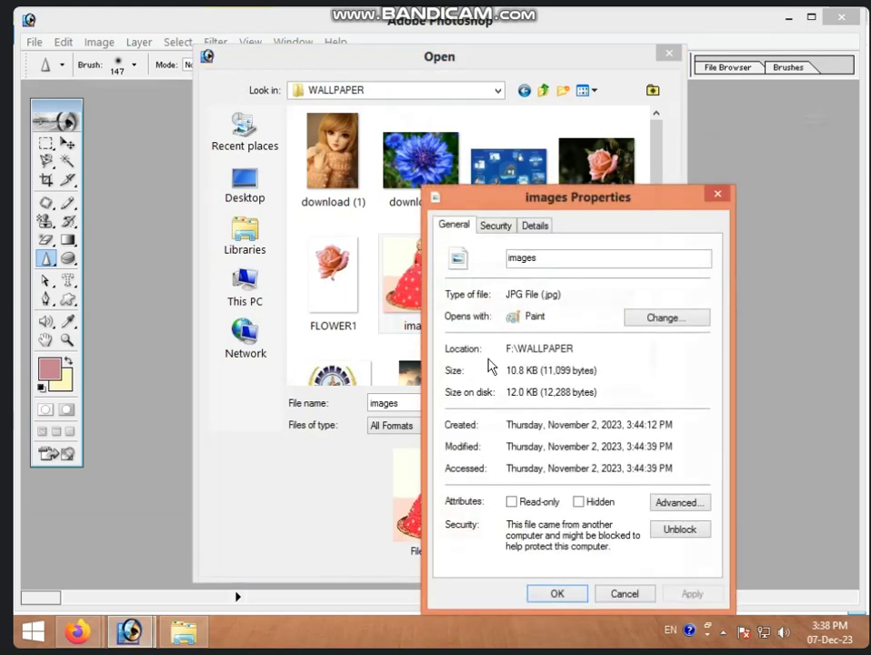
click(718, 193)
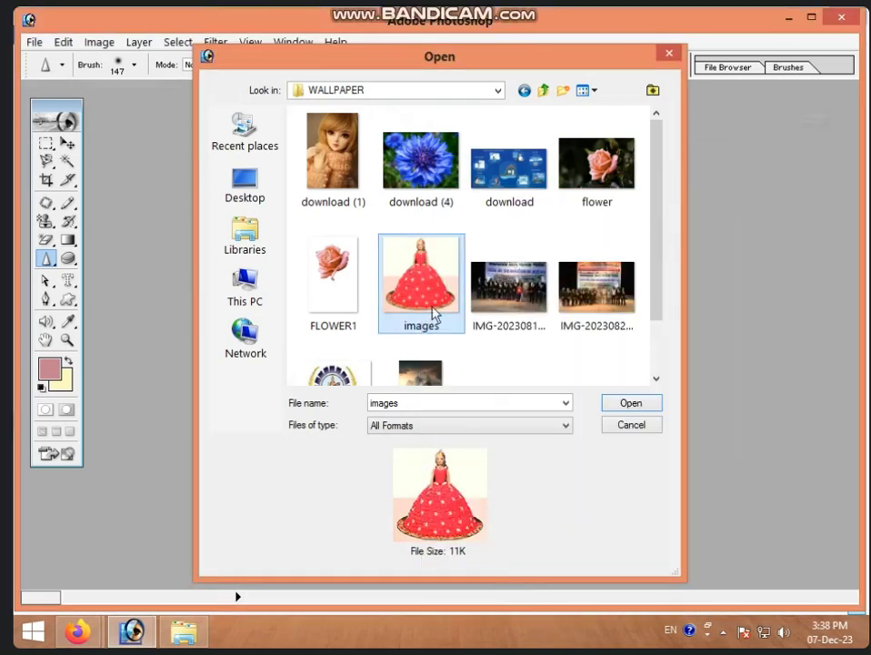
mouse_move(433, 313)
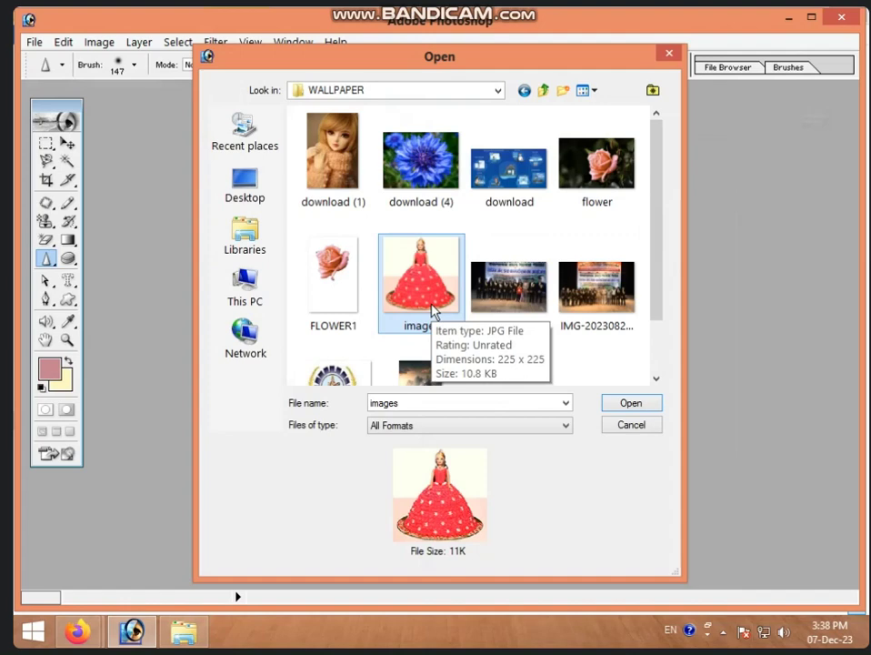
Step: Open the "images" picture and move its document window clear of the toolbox
click(627, 403)
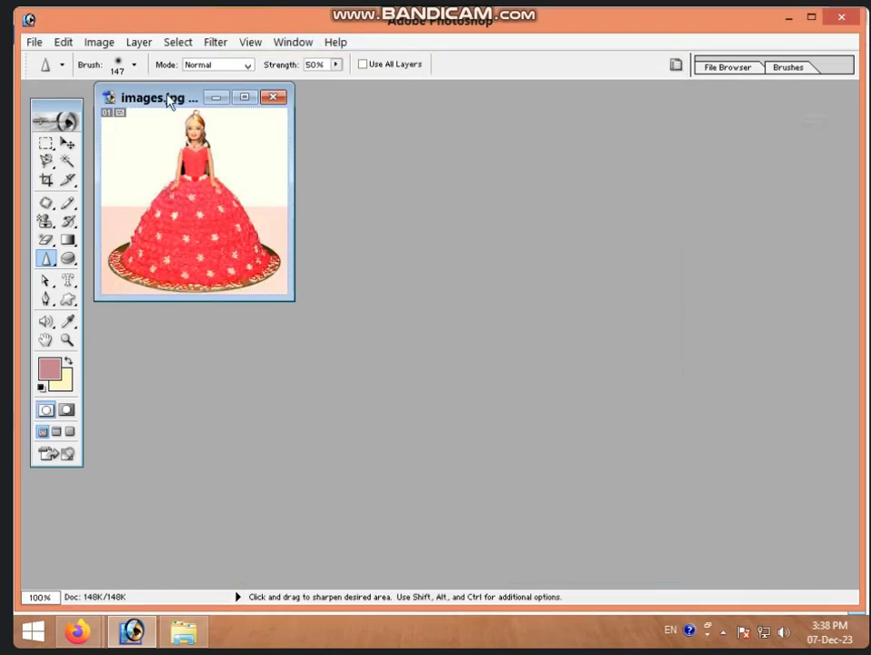
drag(170, 101, 247, 197)
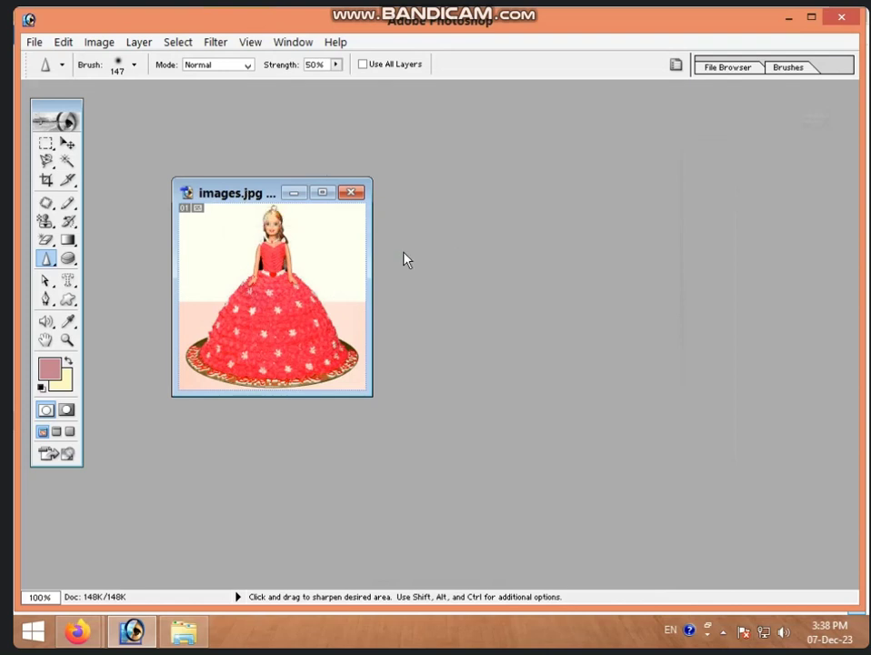
Step: Save the doll picture under the new name "images 1" as a JPEG in the WALLPAPER folder
click(31, 43)
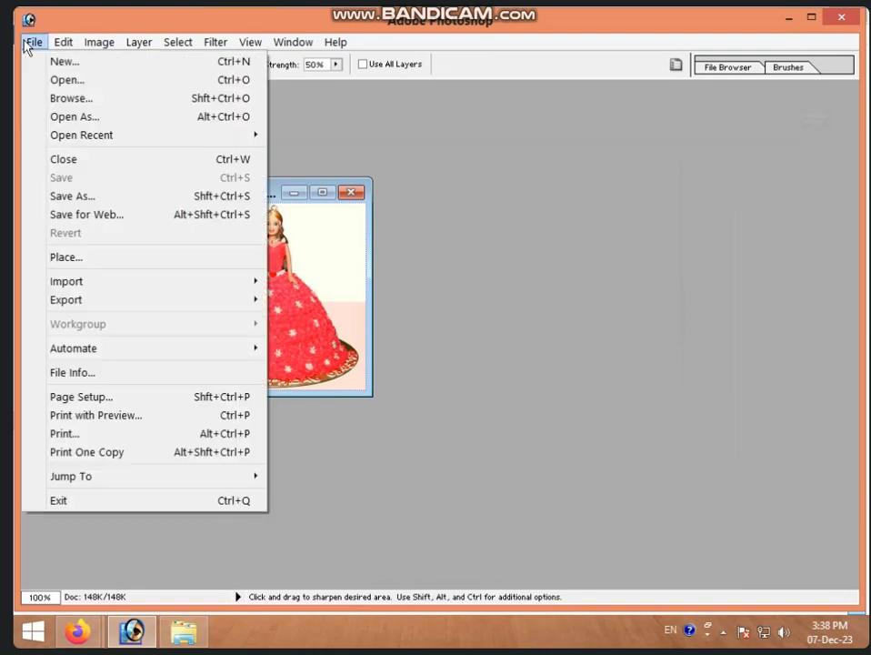
click(65, 196)
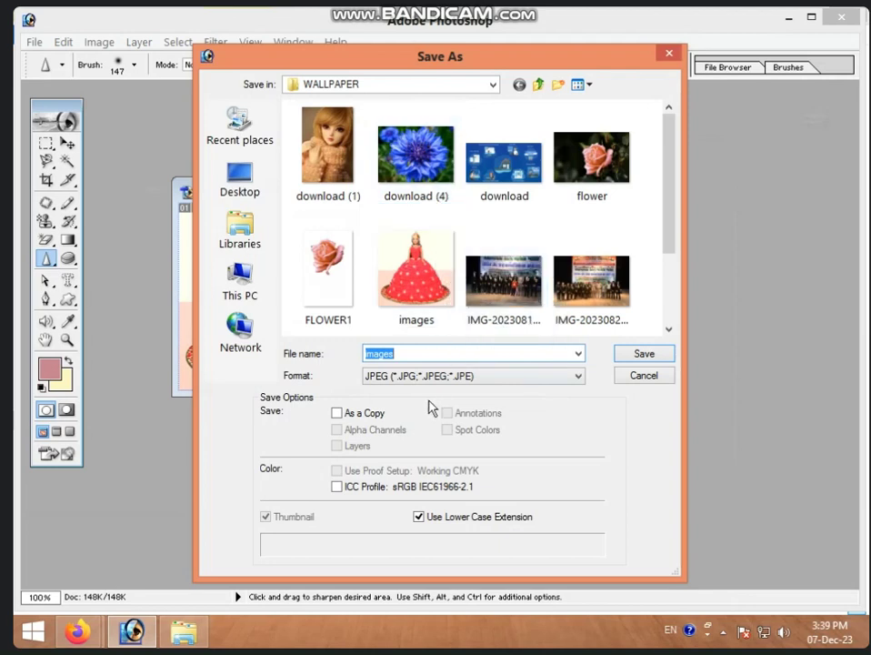
click(418, 354)
text(1)
click(646, 359)
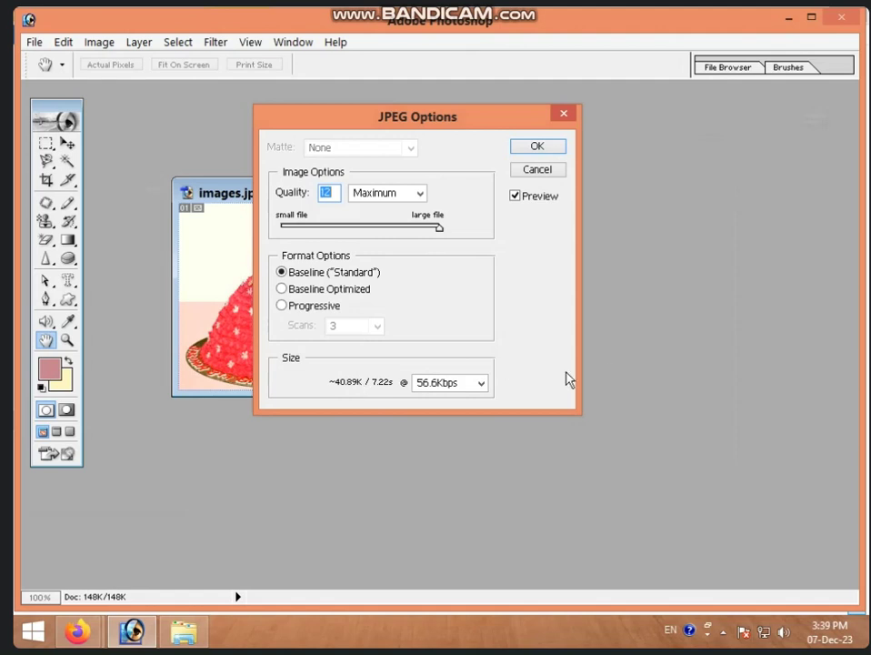
Step: Set the JPEG size estimate's connection speed to 2MBps and accept the options with Maximum quality 12
click(481, 383)
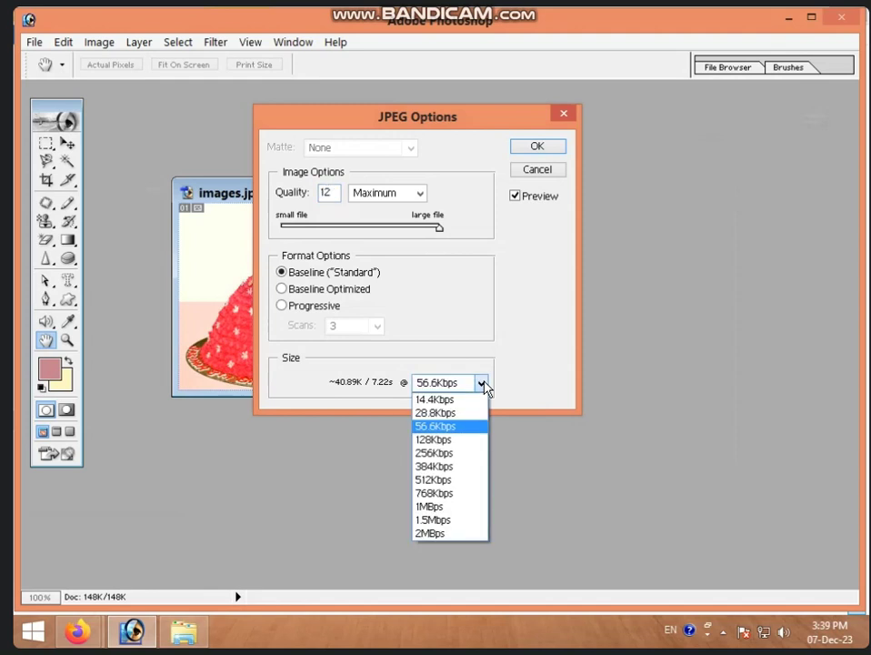
click(440, 540)
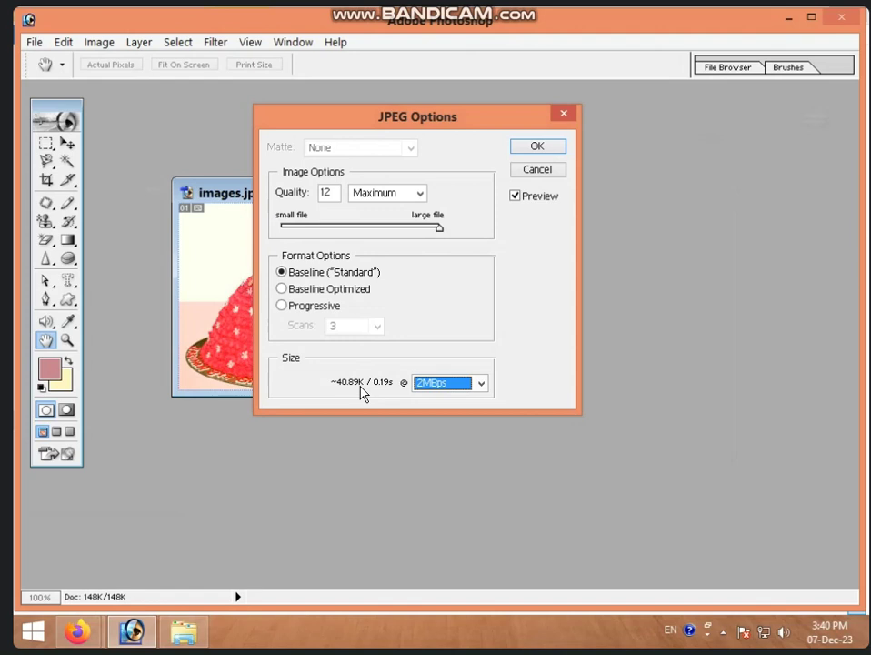
key(i)
click(516, 144)
key(r)
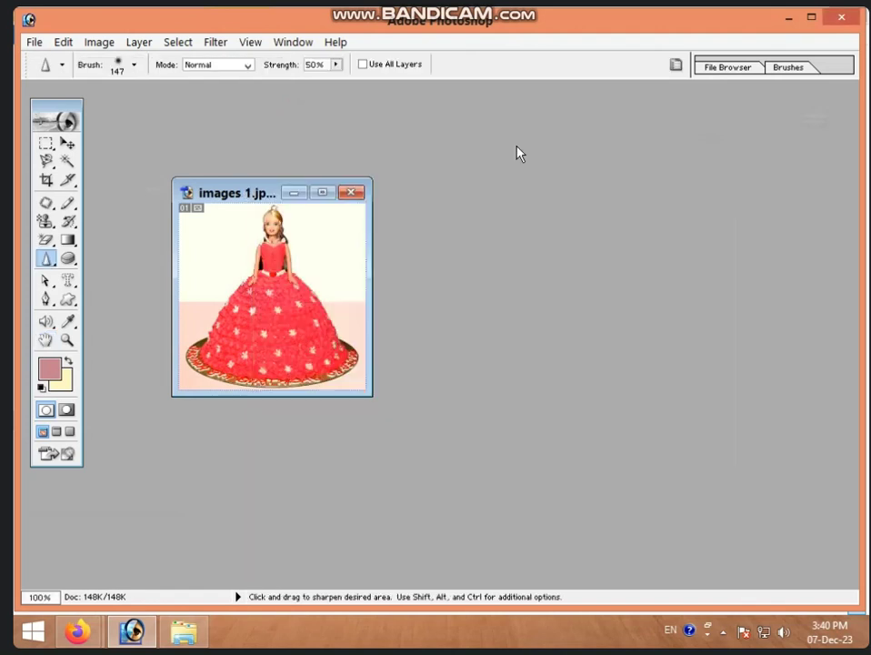
Step: Check the WALLPAPER folder for the saved JPEG copy in the Open dialog, and close the "images 1" picture
click(35, 43)
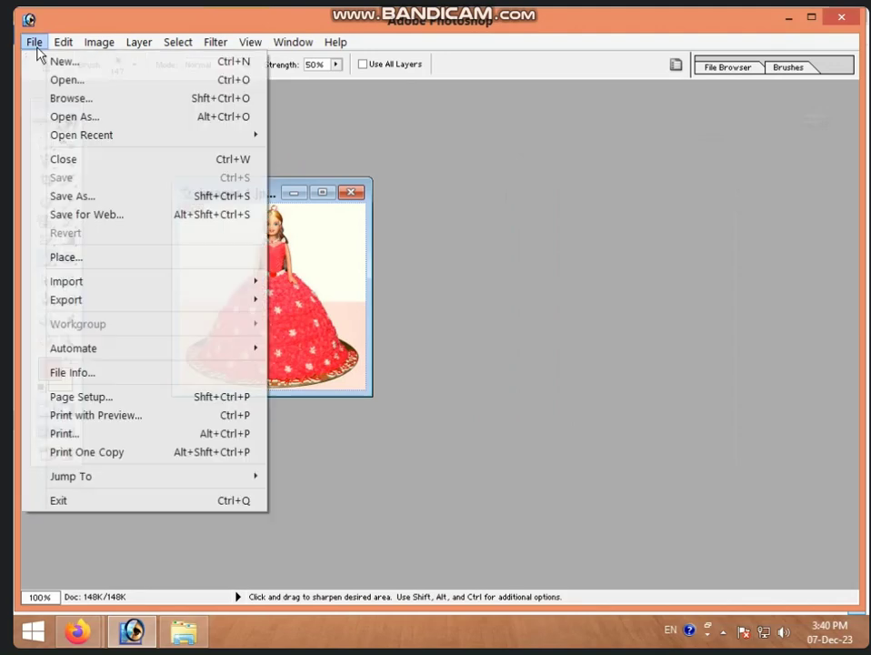
click(56, 79)
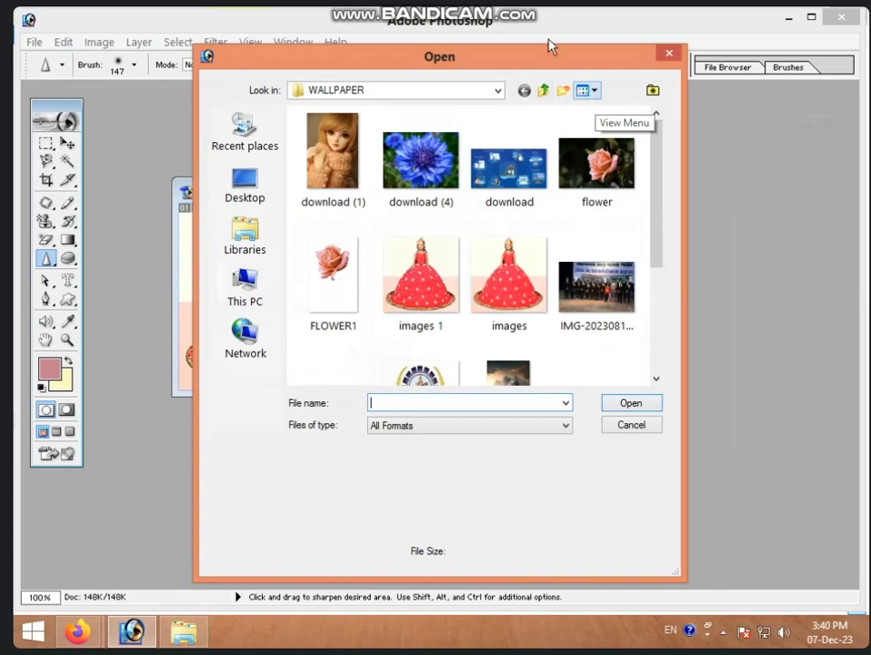
click(670, 54)
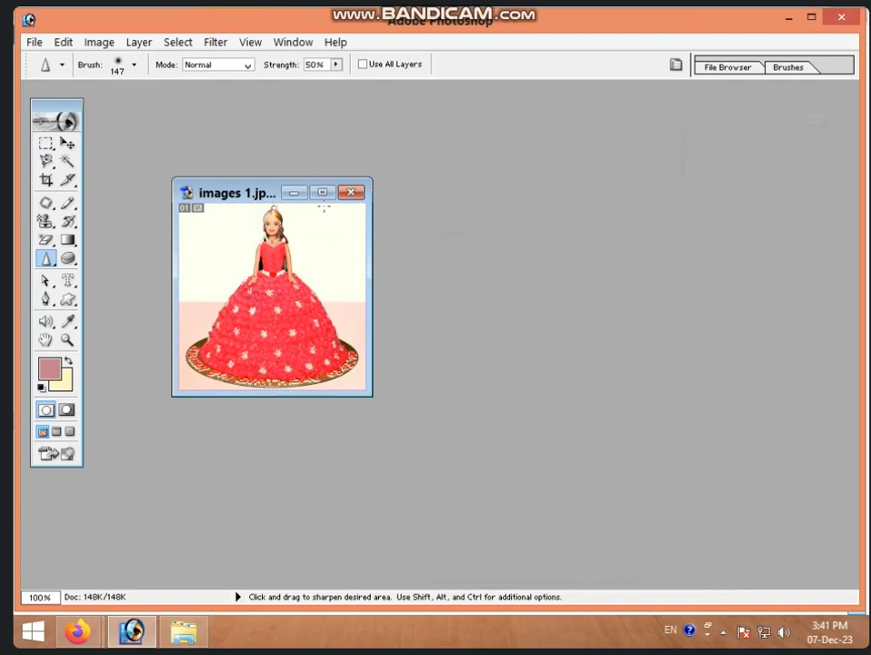
click(351, 192)
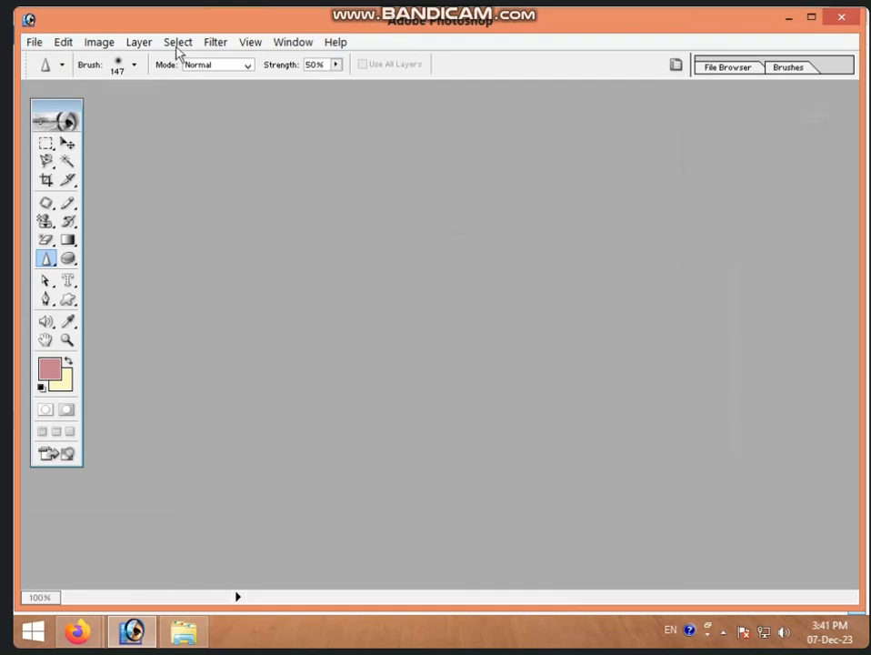
Step: Browse to Local Disk (F:) in the Open dialog and select the LOGO image
click(33, 43)
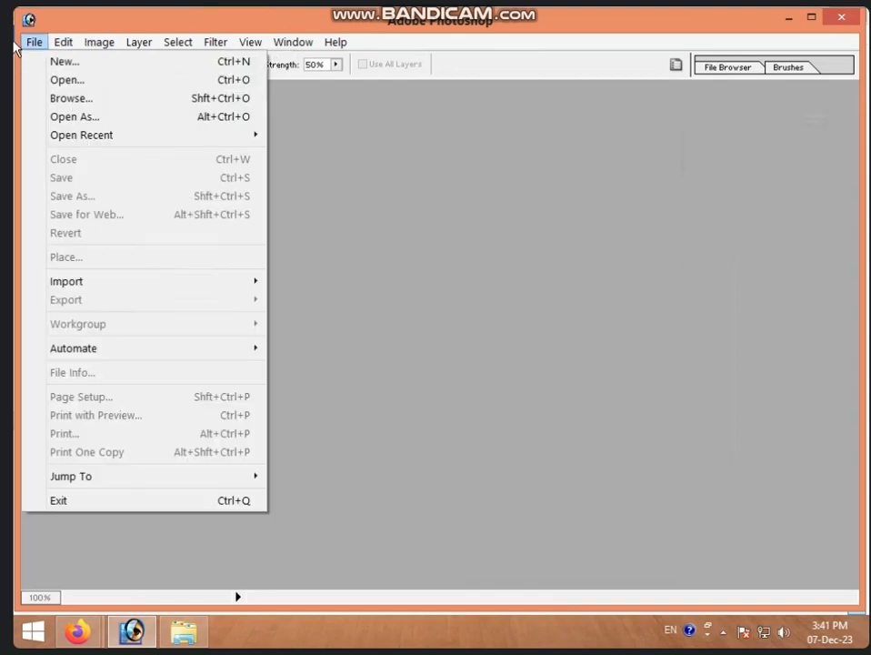
click(68, 88)
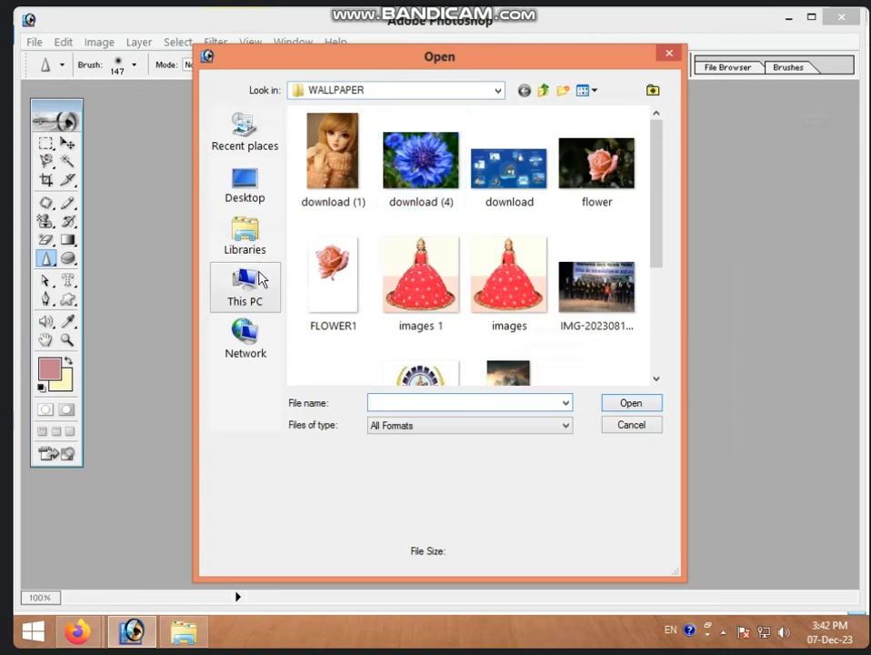
click(251, 298)
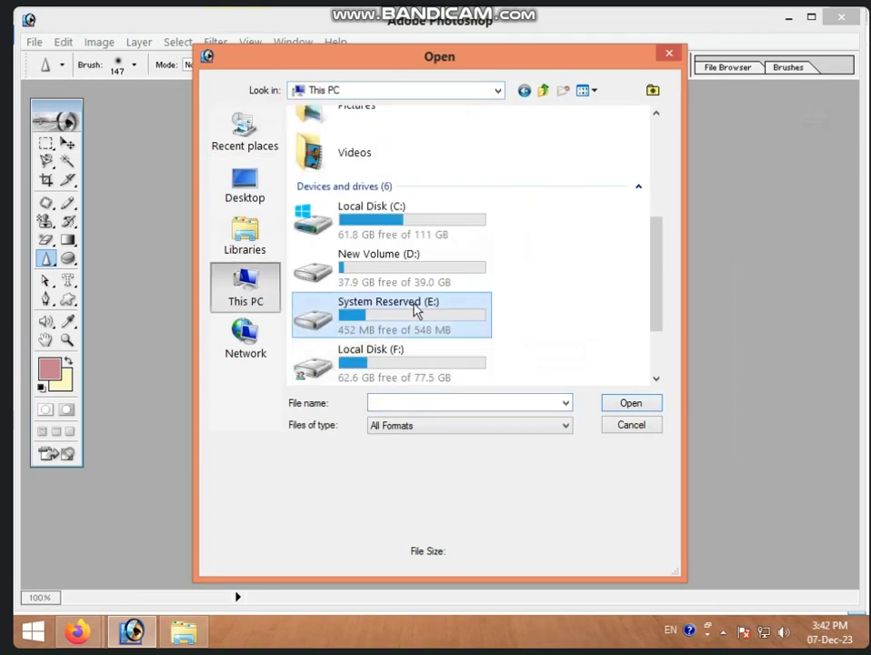
double_click(412, 365)
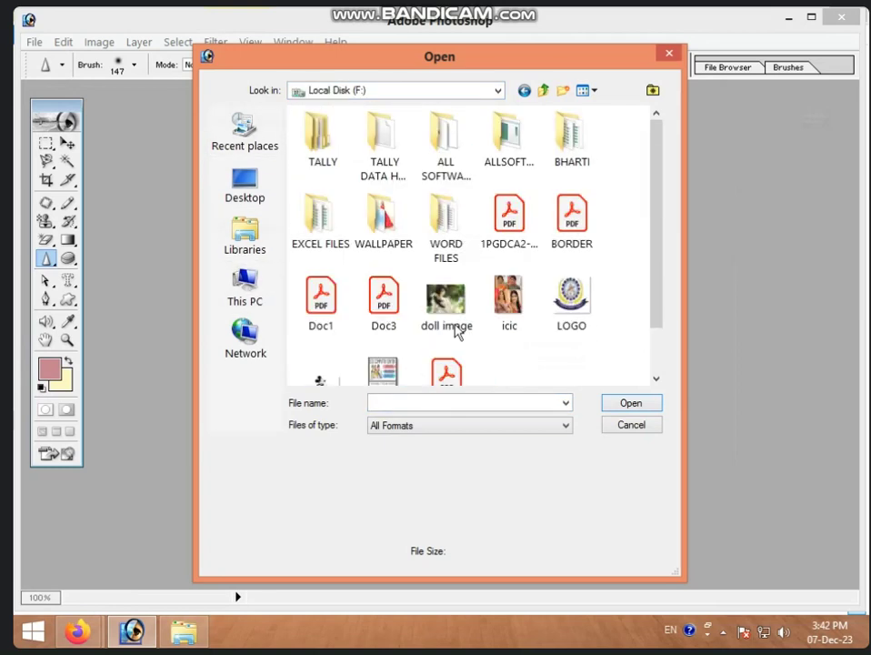
click(583, 316)
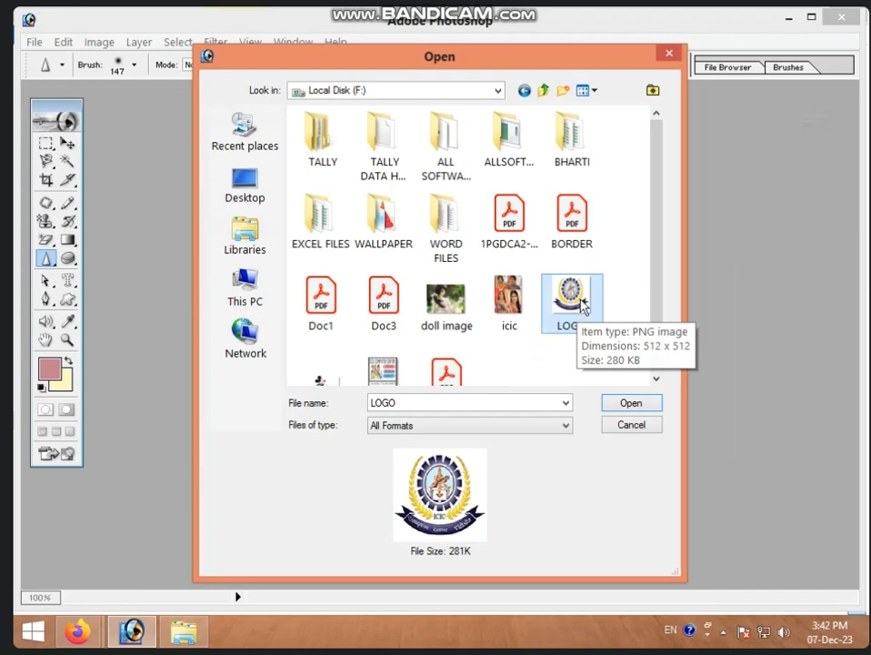
Step: Examine the LOGO file's type and size in its properties, and open the image
right_click(582, 309)
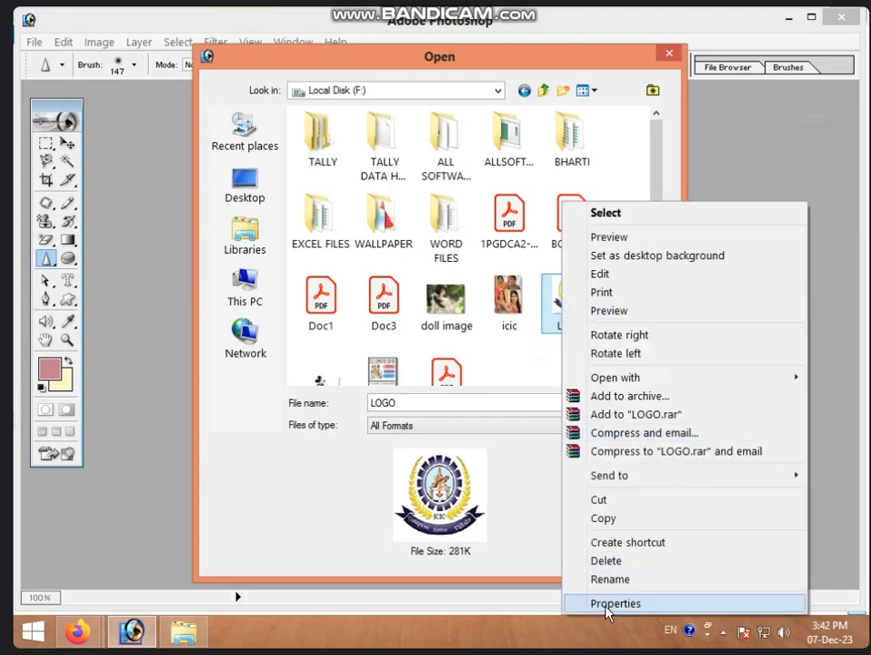
click(616, 603)
drag(645, 199, 335, 96)
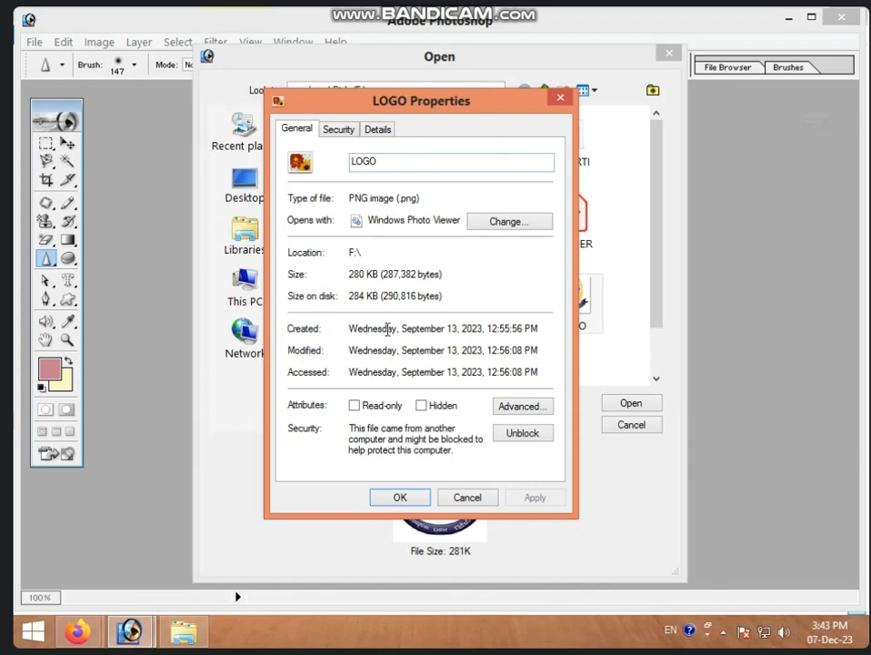
click(465, 500)
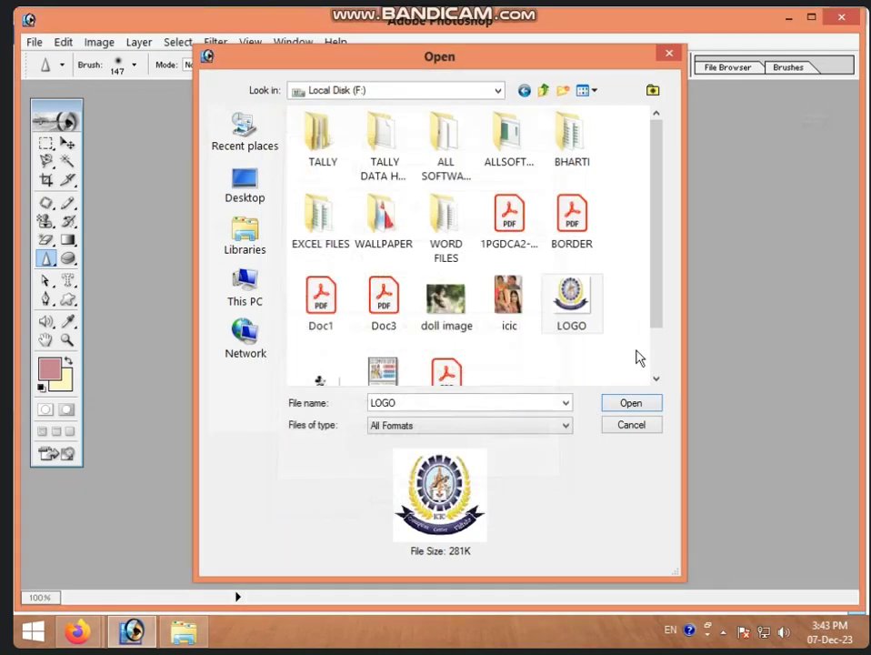
click(586, 313)
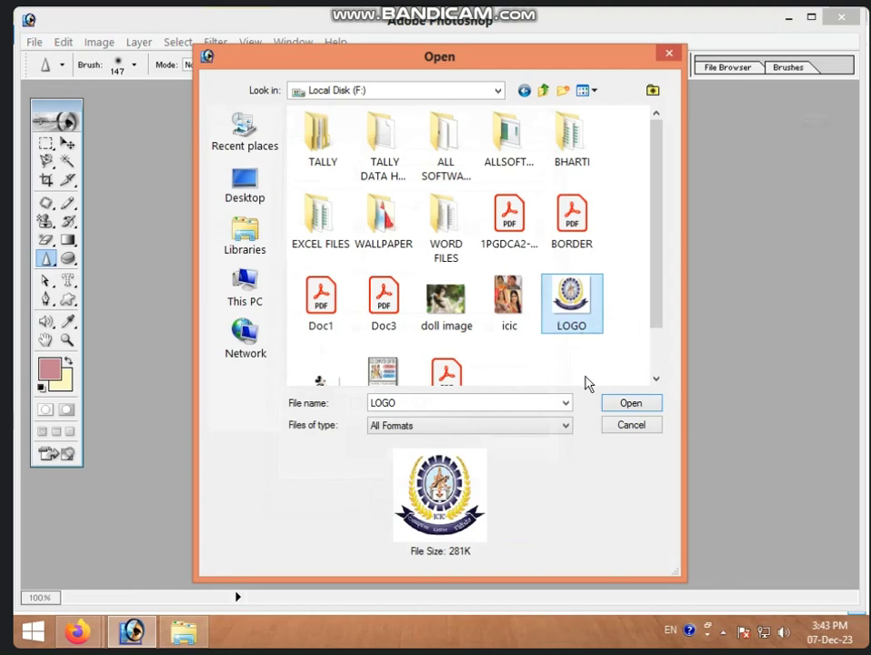
click(623, 402)
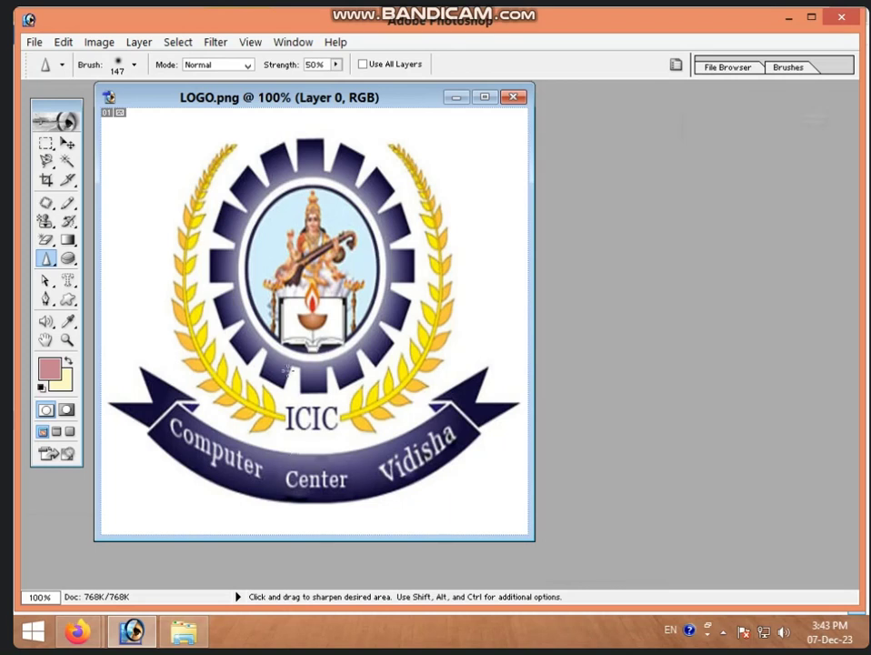
Step: Start saving the logo with Save As and list the This PC locations as destinations
click(33, 45)
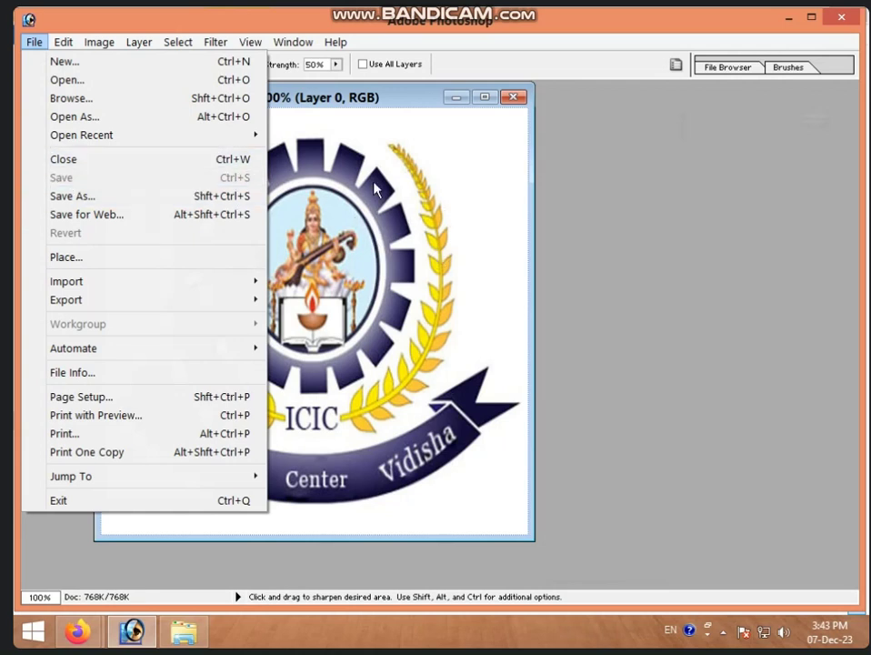
click(65, 196)
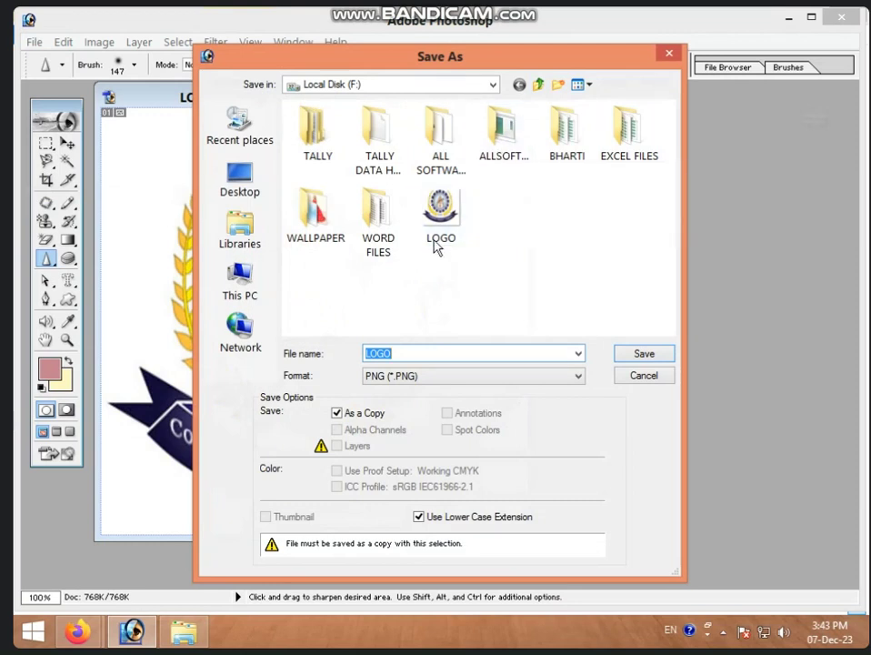
click(237, 289)
click(351, 309)
scroll(353, 312, down, 6)
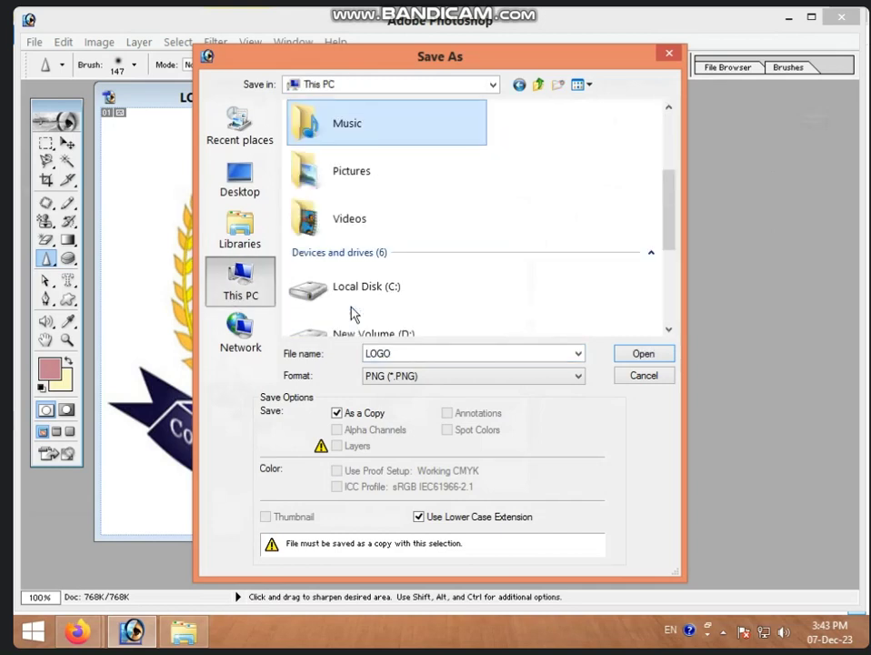
click(391, 266)
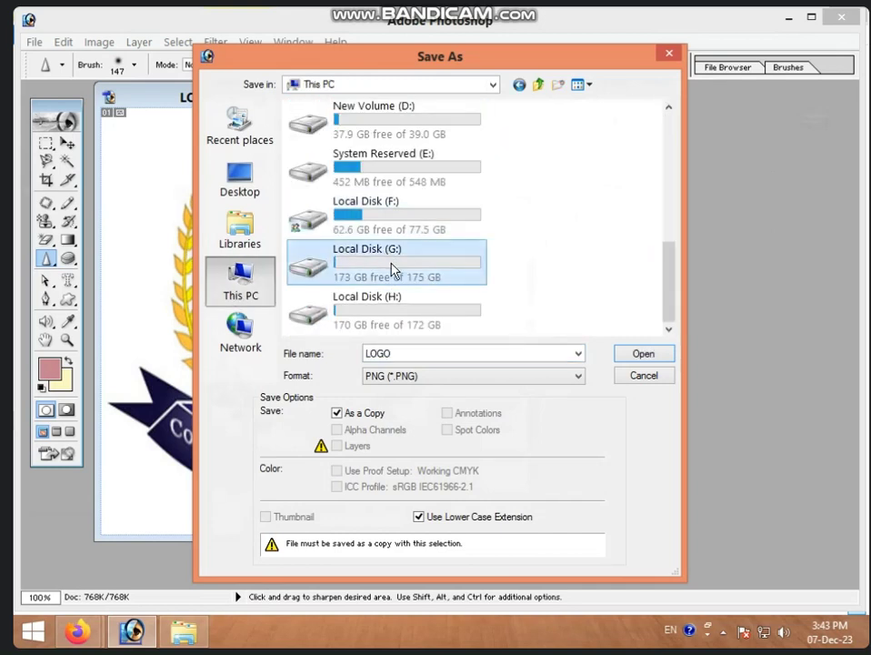
scroll(405, 169, up, 2)
click(408, 197)
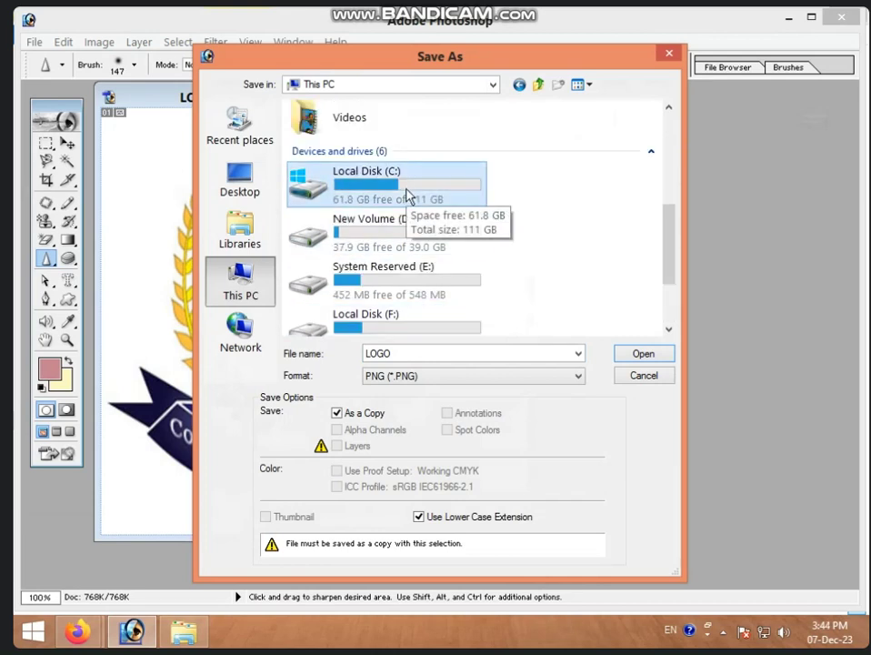
click(407, 229)
click(406, 277)
double_click(411, 227)
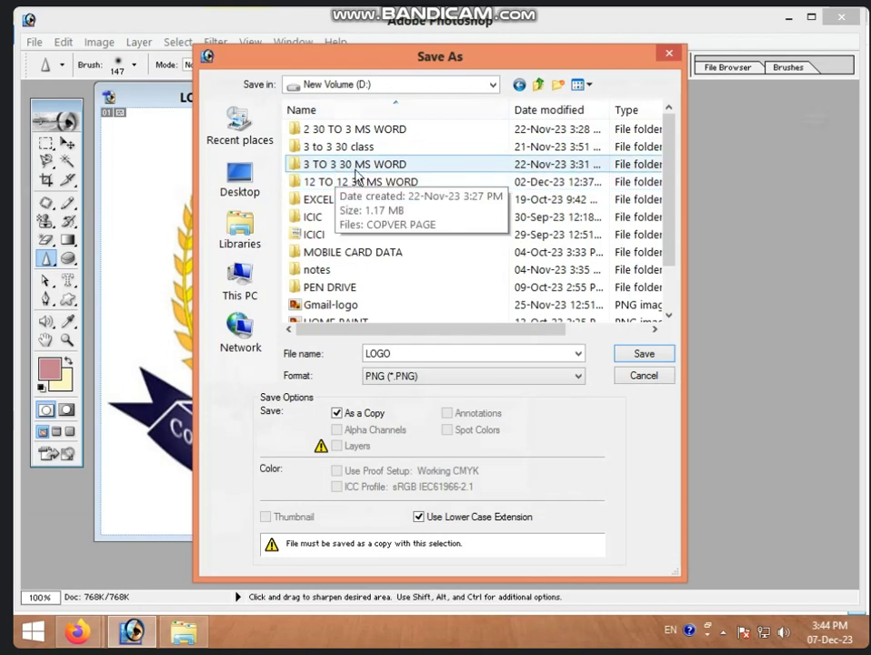
click(519, 85)
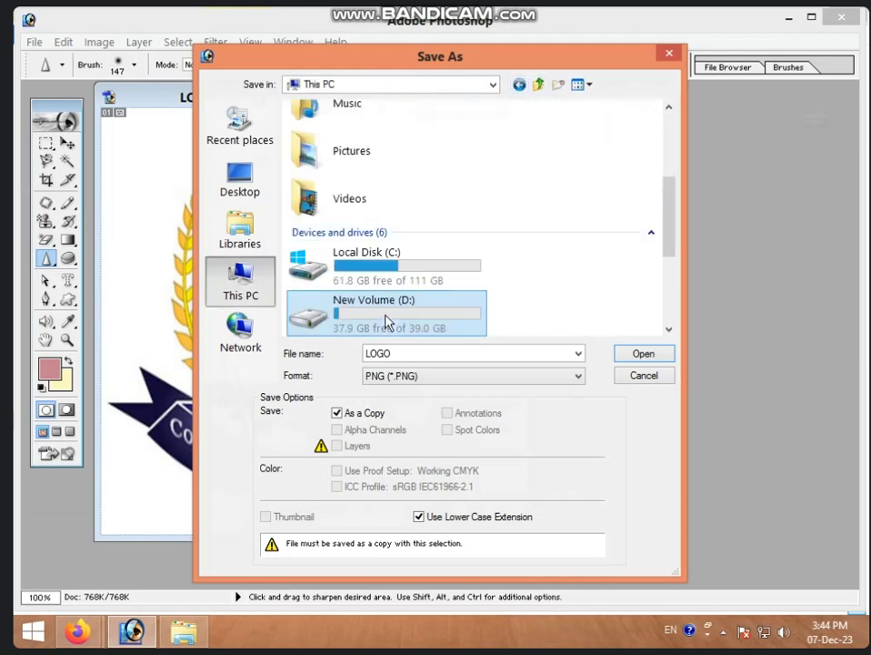
Step: Save the logo as a PNG copy named LOGO in the 3 TO 4 PHOTOSHOP folder on System Reserved (E:), with Interlace set to None
scroll(385, 320, down, 3)
double_click(390, 182)
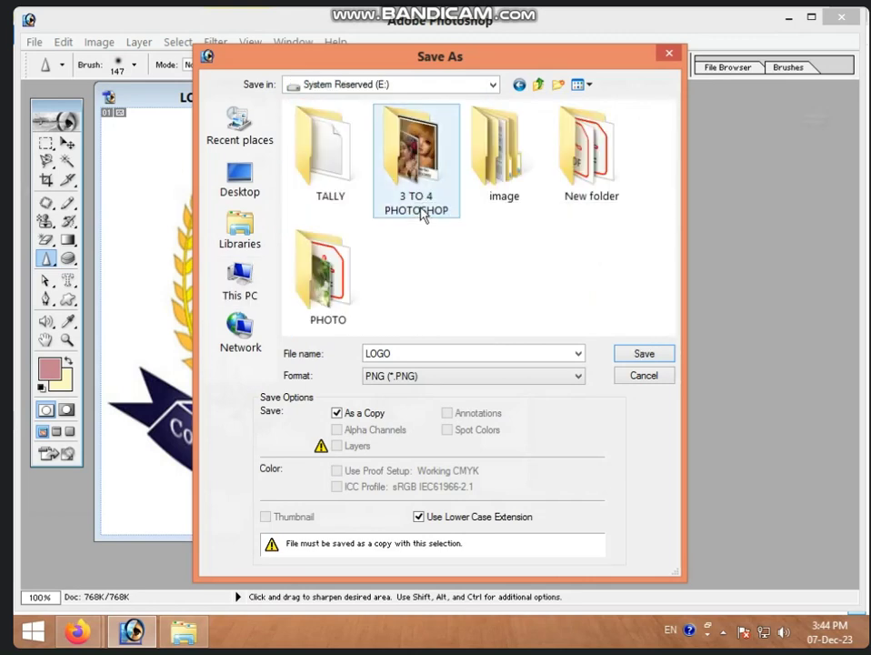
double_click(418, 207)
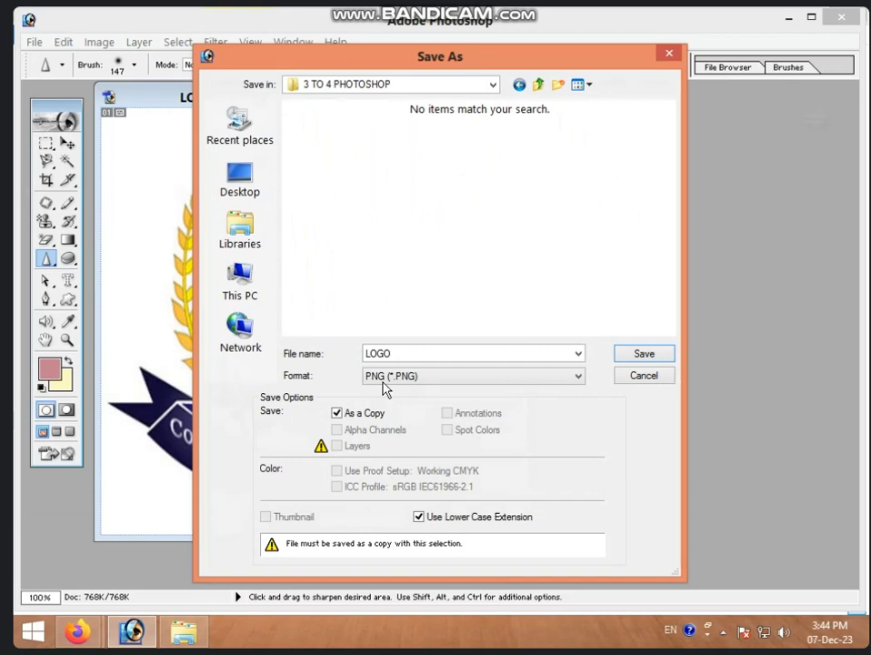
double_click(421, 355)
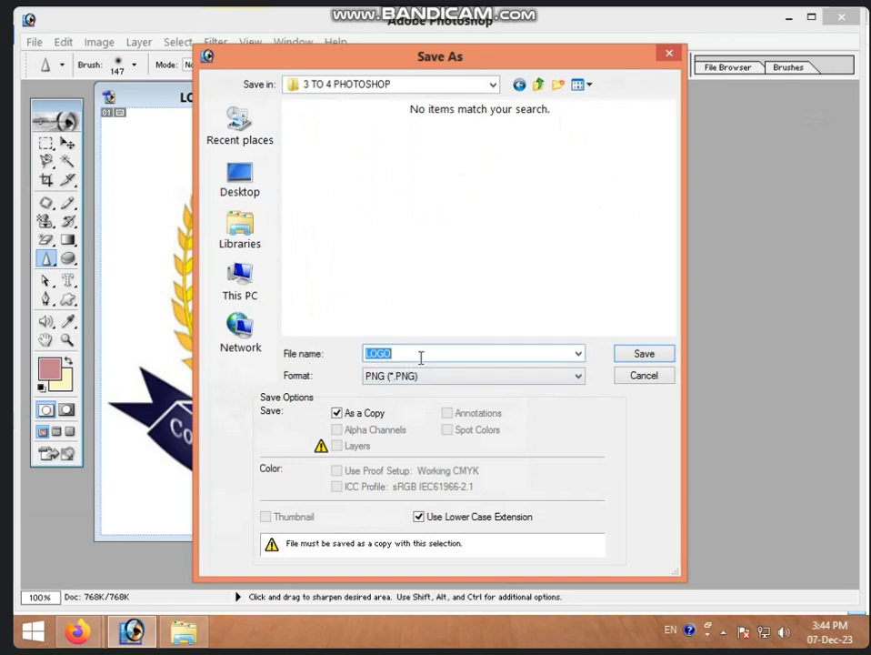
click(428, 353)
click(644, 356)
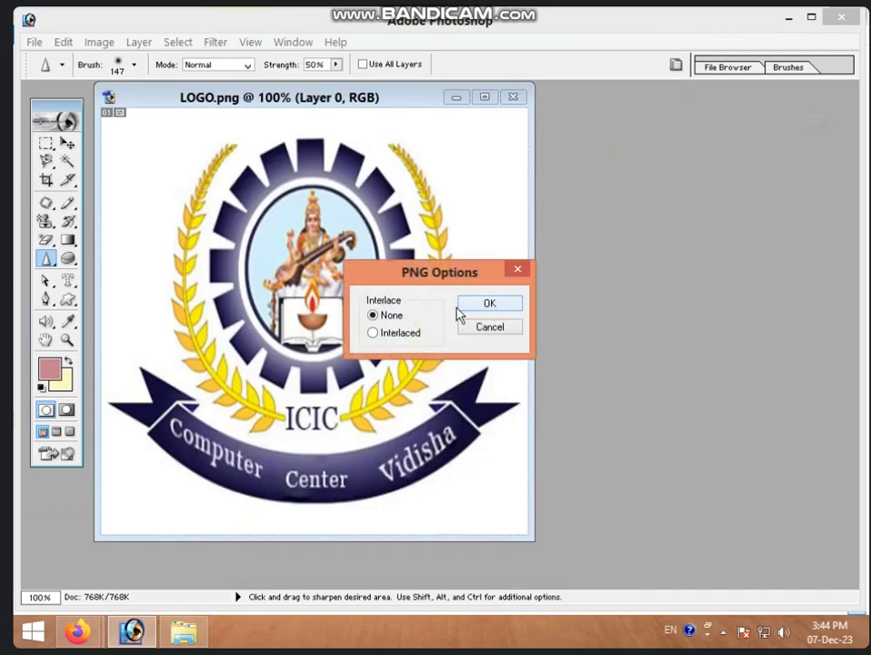
click(491, 304)
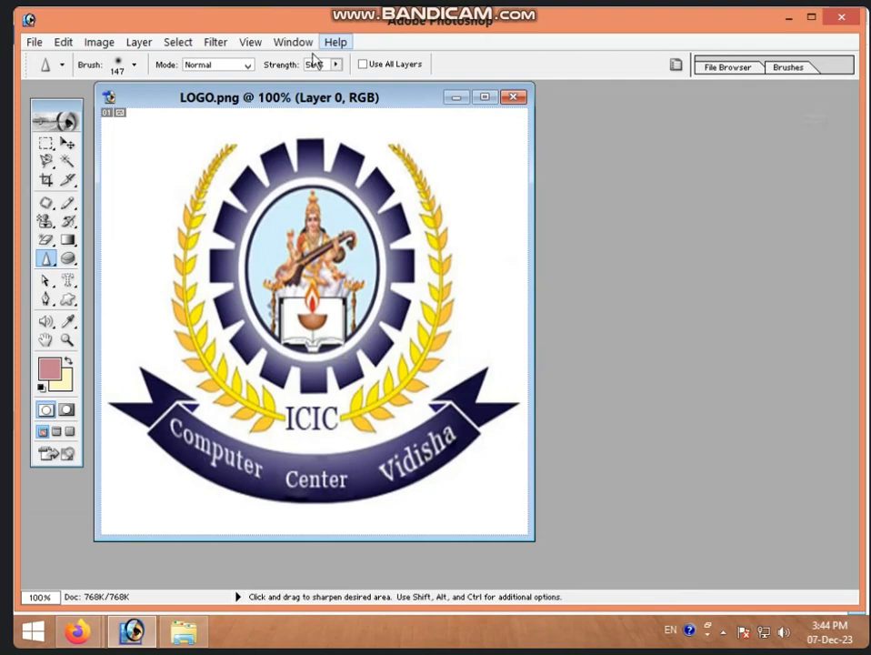
Step: Move the logo's document window clear of the toolbox and start another Save As for it
drag(284, 101, 367, 161)
click(44, 44)
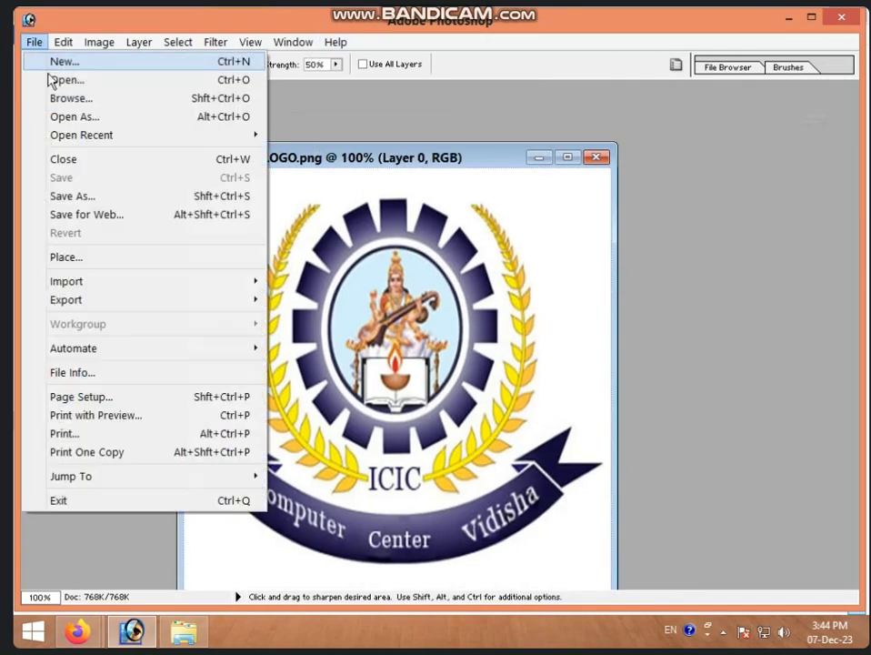
click(80, 197)
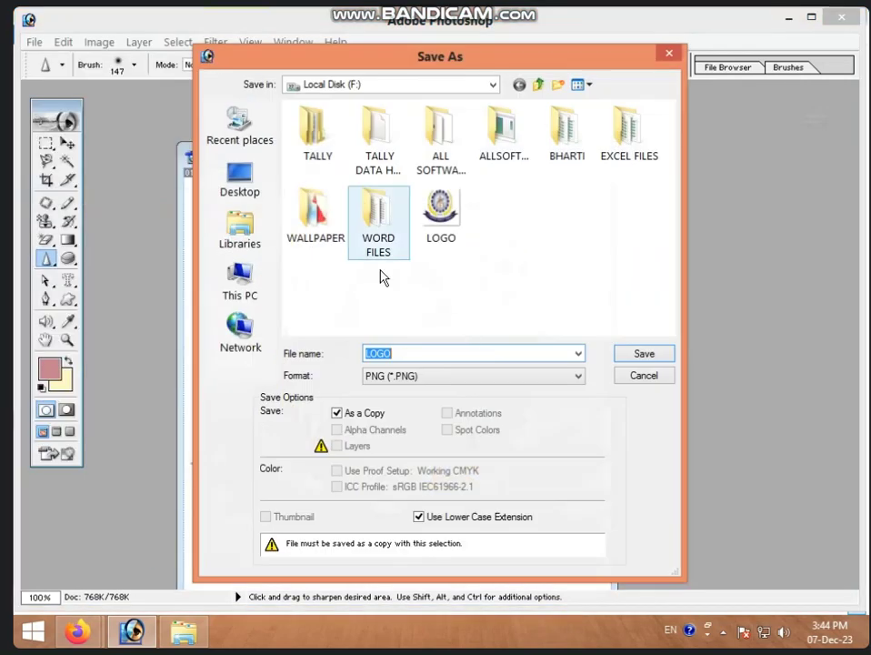
Step: Try to save the PNG copy under the existing name LOGO on Local Disk (F:), declining to replace the original
click(402, 380)
click(519, 378)
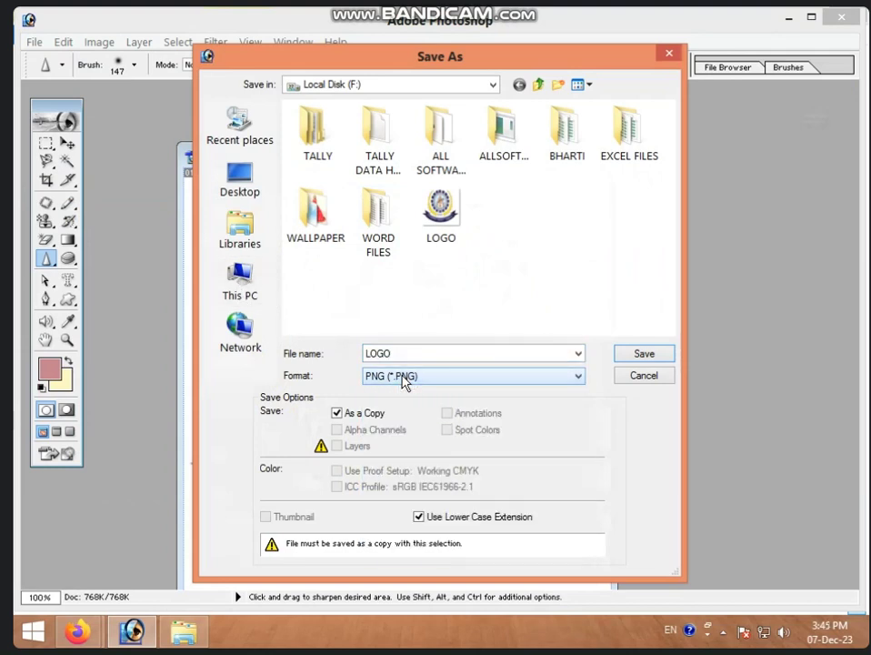
click(644, 357)
click(462, 255)
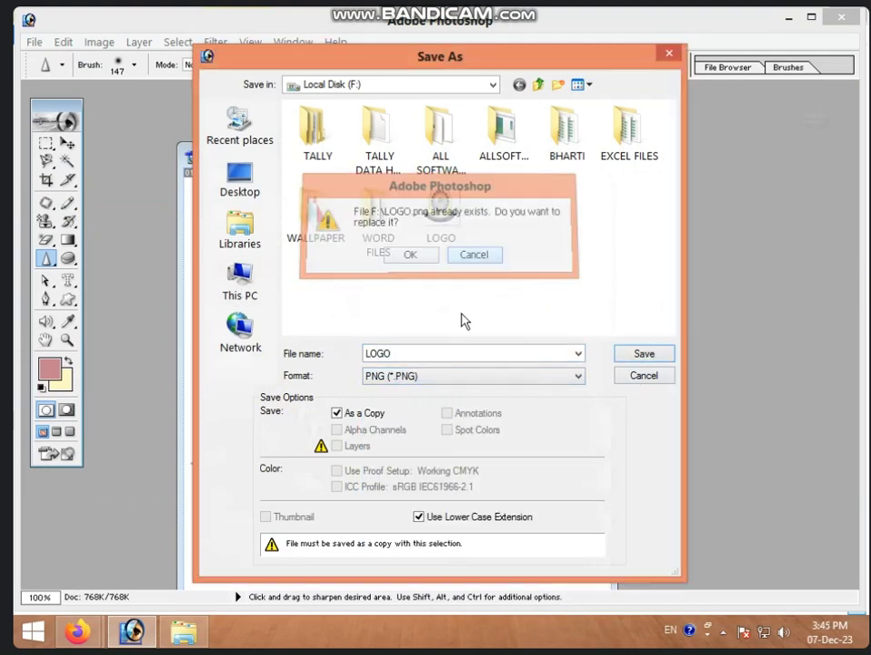
double_click(444, 355)
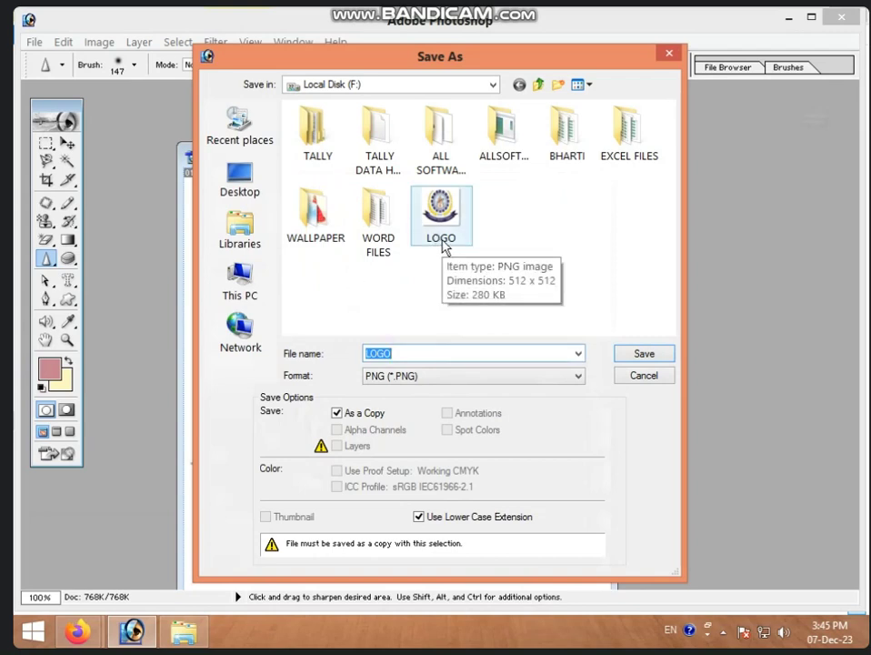
click(654, 355)
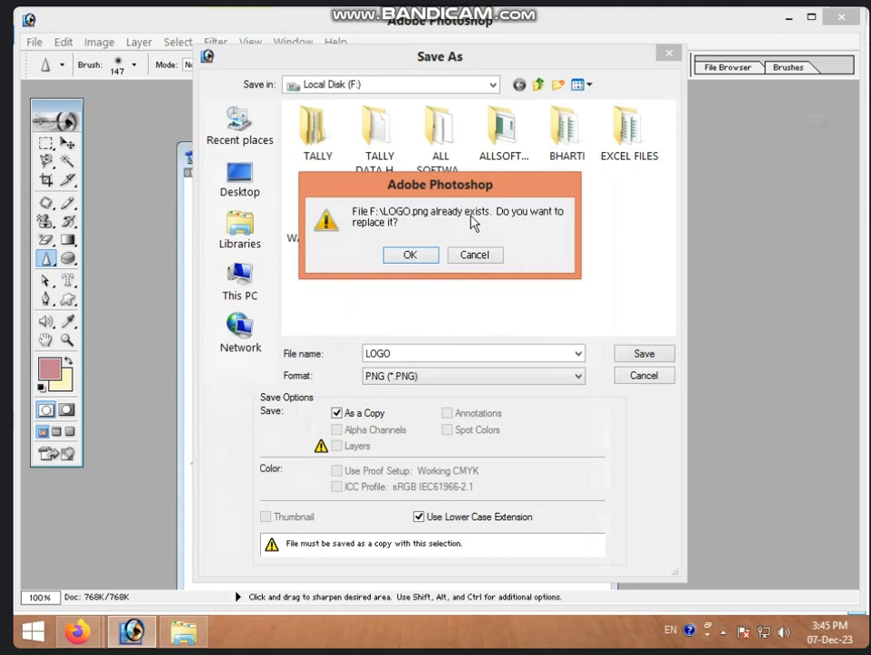
click(498, 259)
Step: Save the logo as a PNG copy named LOGO1 on Local Disk (F:), with Interlace set to Interlaced
double_click(449, 354)
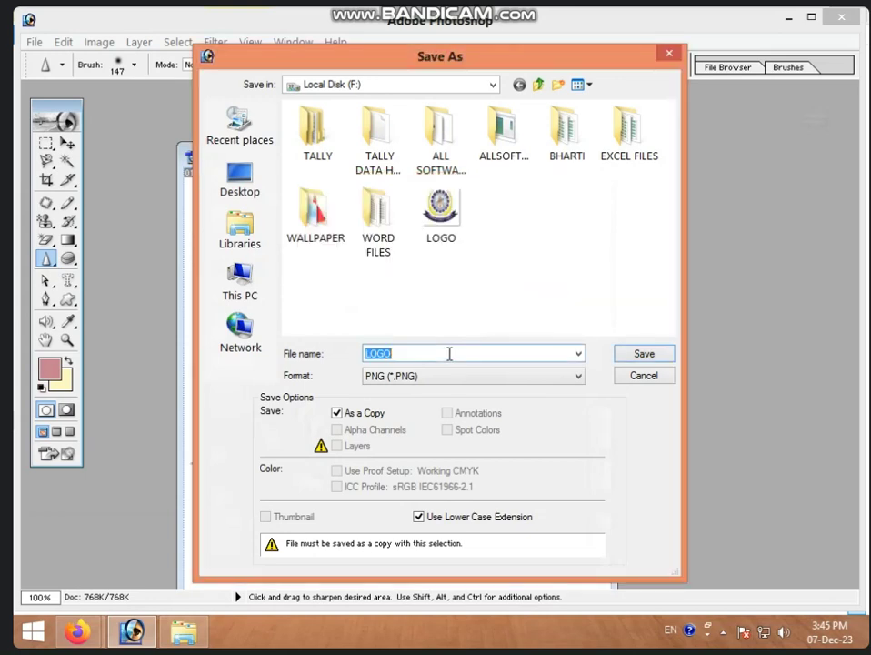
click(449, 354)
text(1)
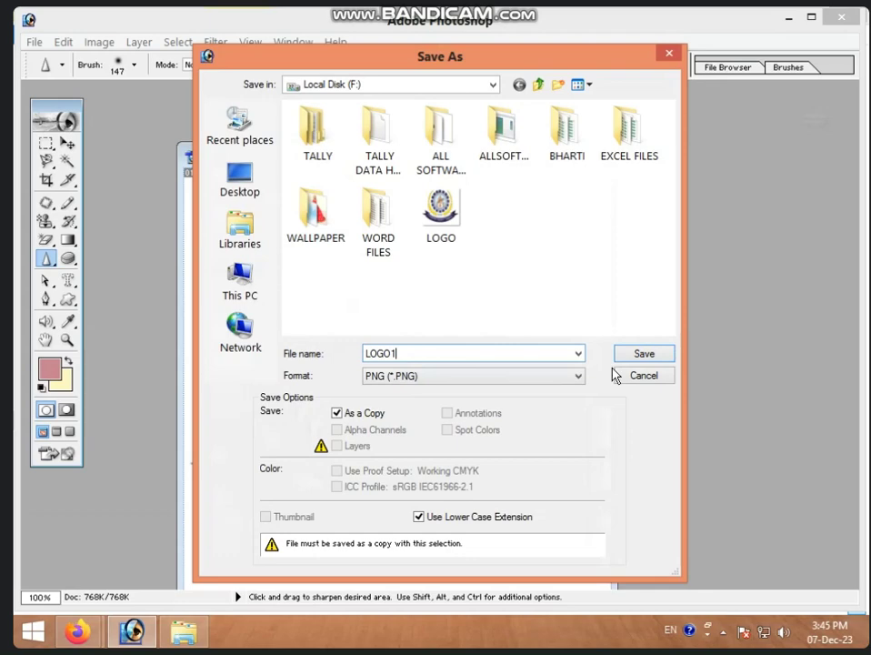
click(647, 357)
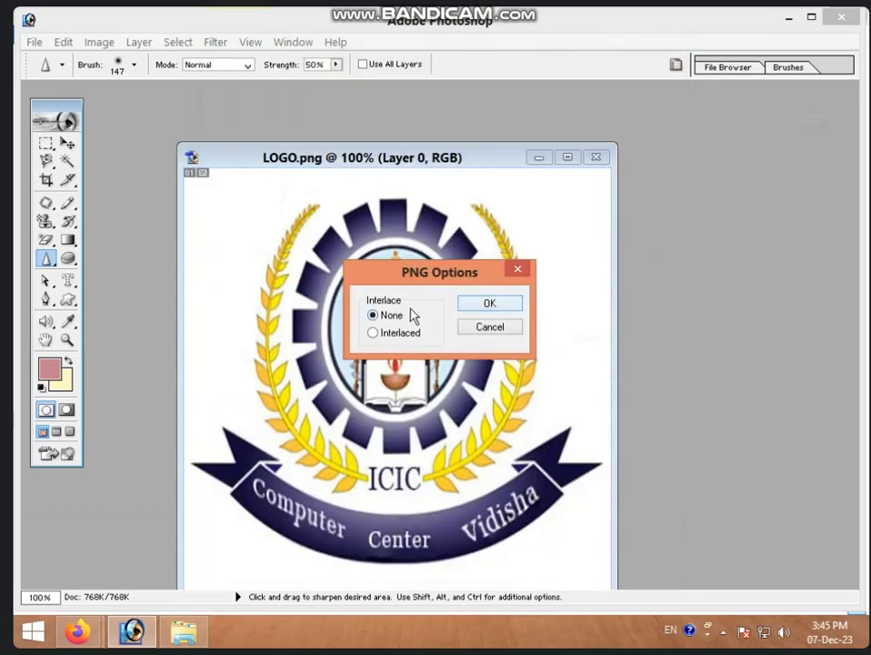
click(402, 333)
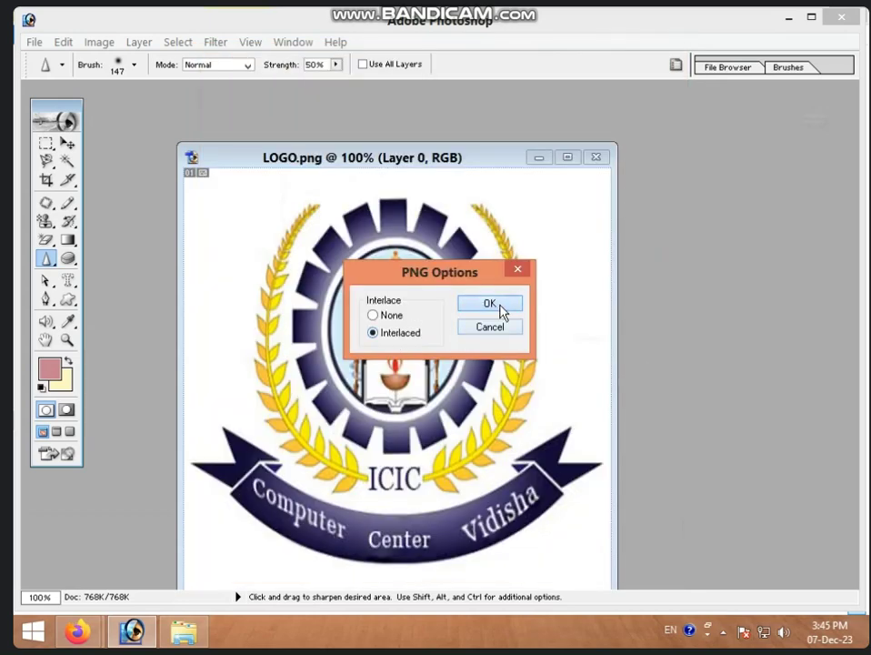
click(498, 306)
Step: Close the logo document and open the icic picture from Local Disk (F:)
click(608, 158)
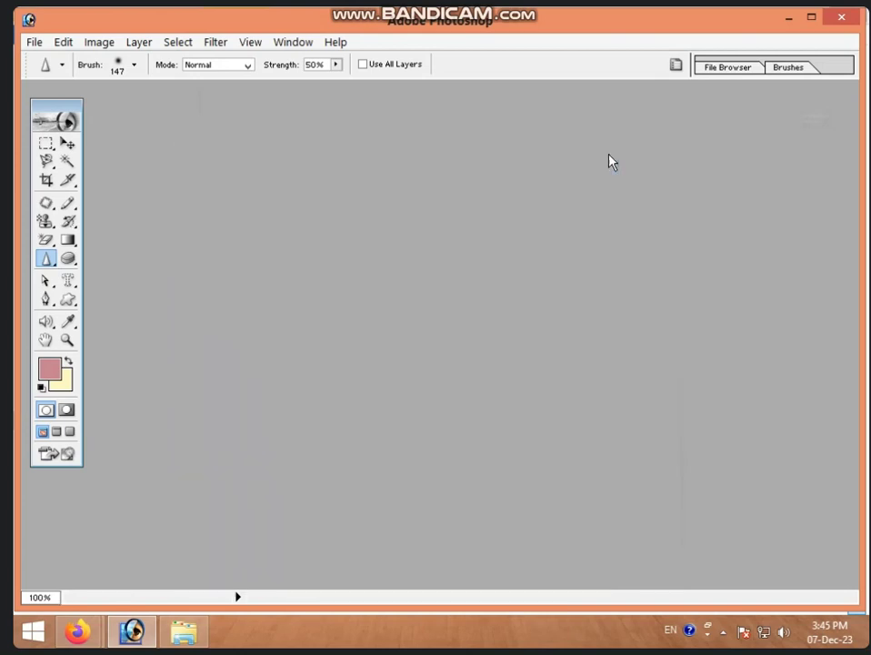
key(ctrl+o)
click(521, 314)
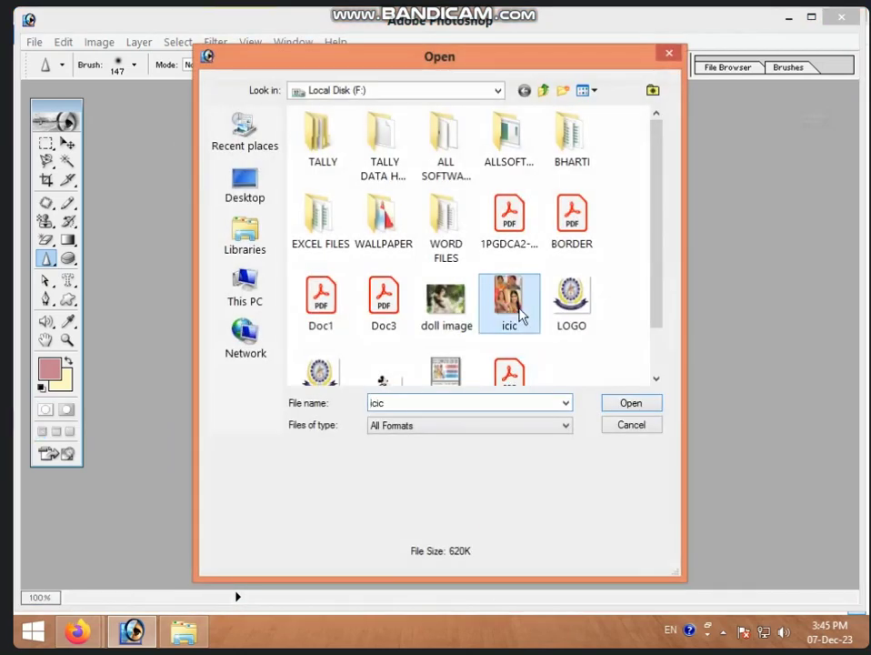
click(626, 403)
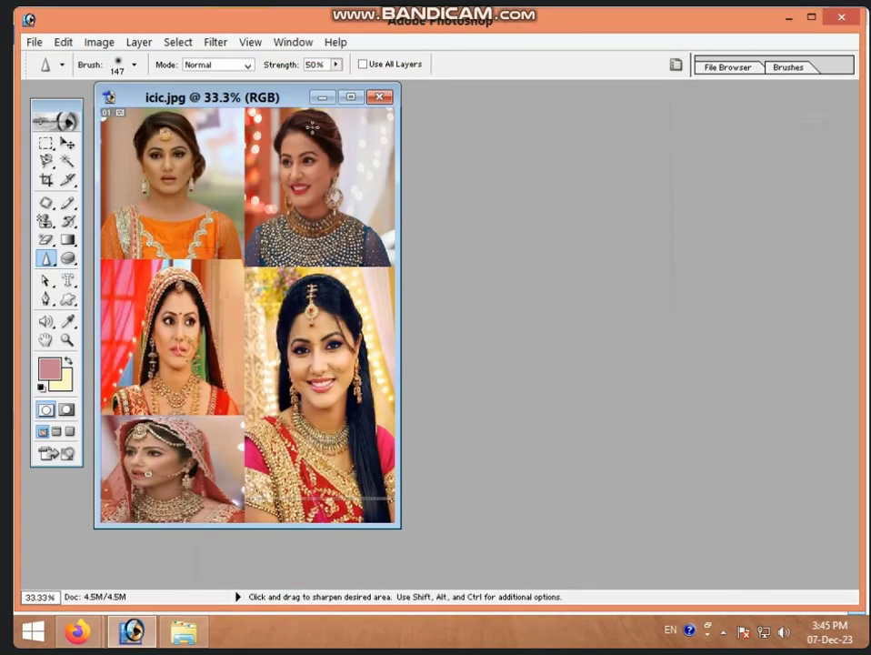
Step: Start a JPEG Save As of the icic picture to examine the JPEG Options, and leave without saving
click(32, 42)
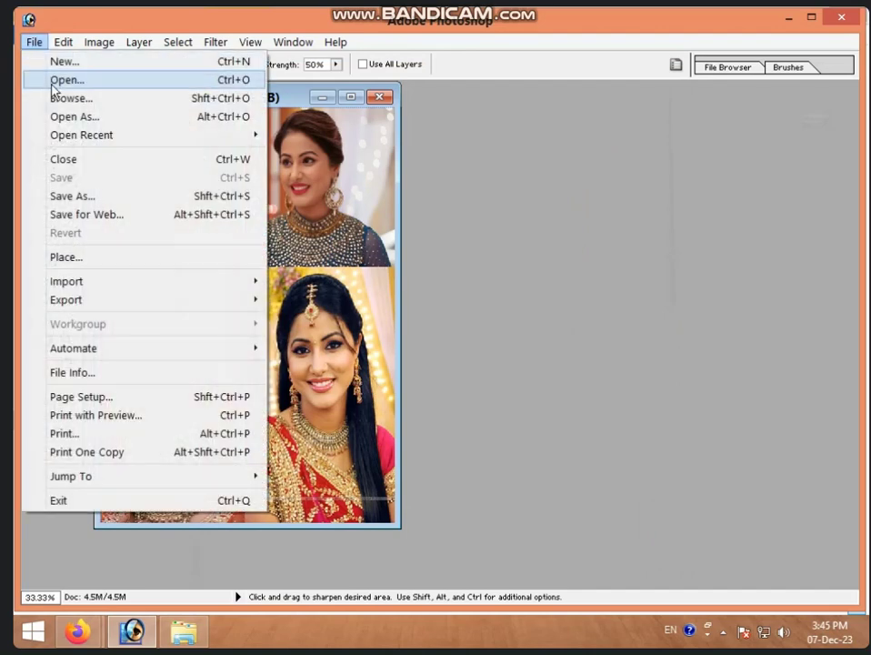
click(62, 196)
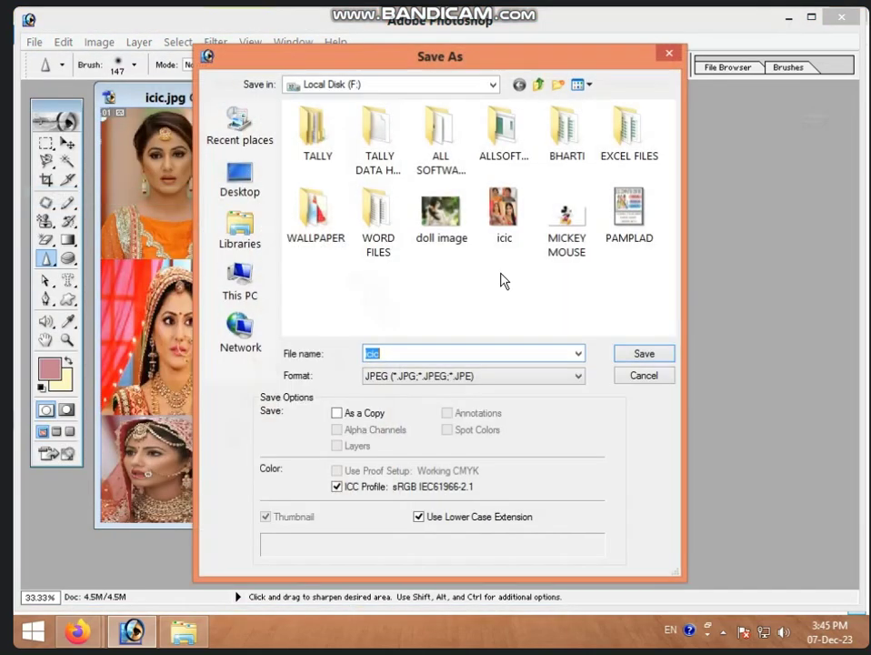
click(492, 354)
click(644, 357)
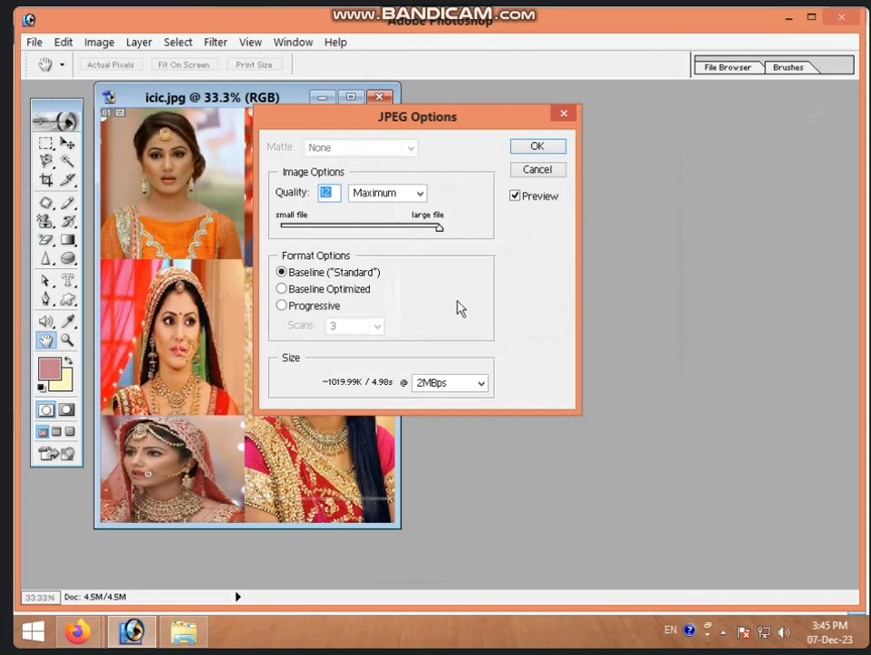
click(563, 116)
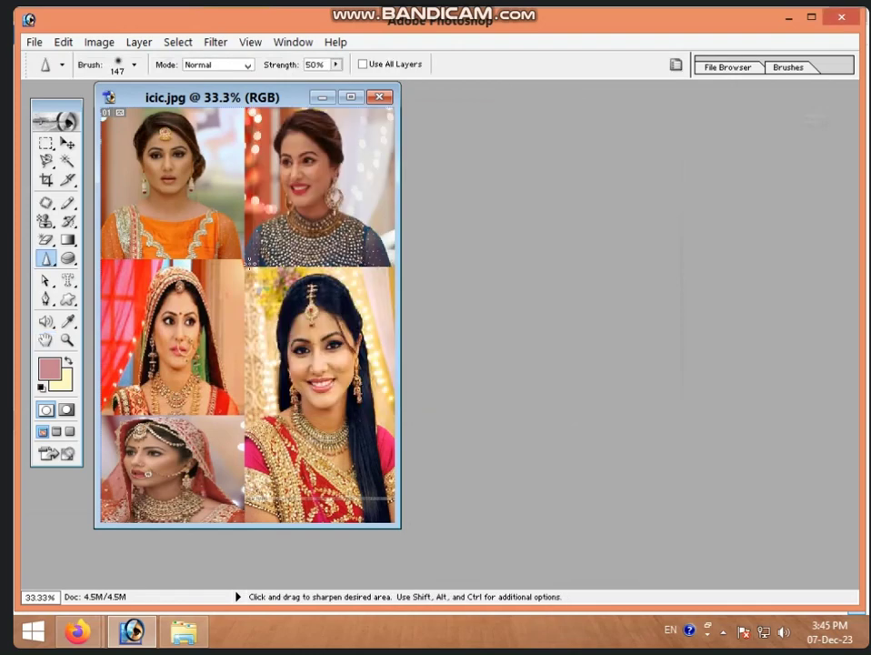
Step: Start opening another picture from Local Disk (F:)
click(33, 41)
click(58, 80)
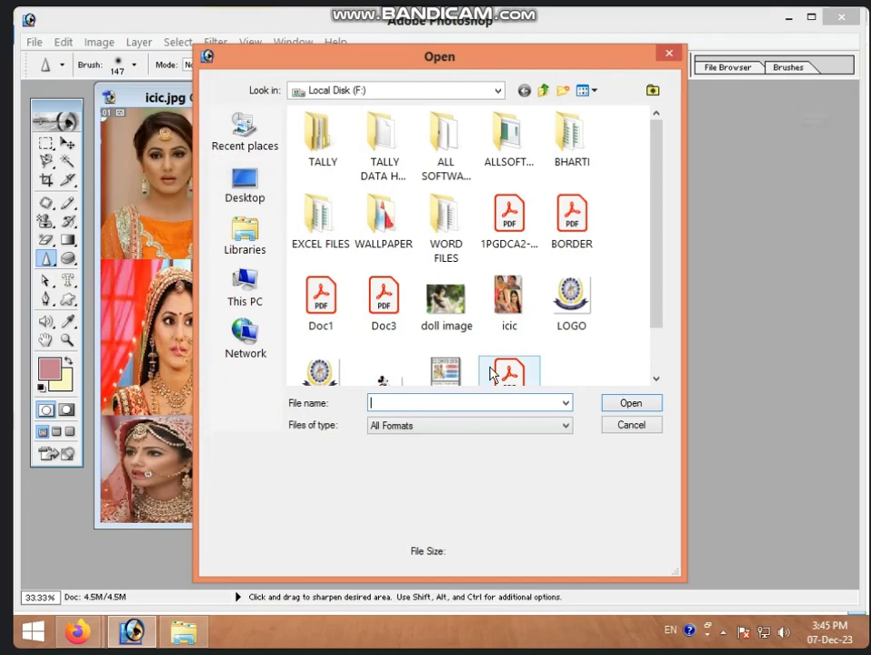